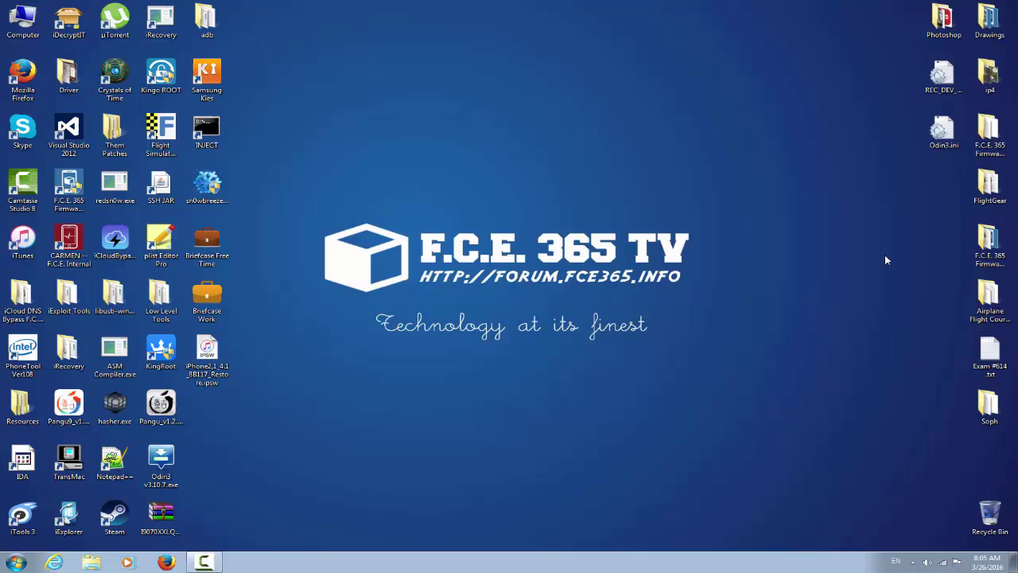
Step: Select and then deselect the iPhone 4.1 restore file on the desktop, twice
left_click(207, 358)
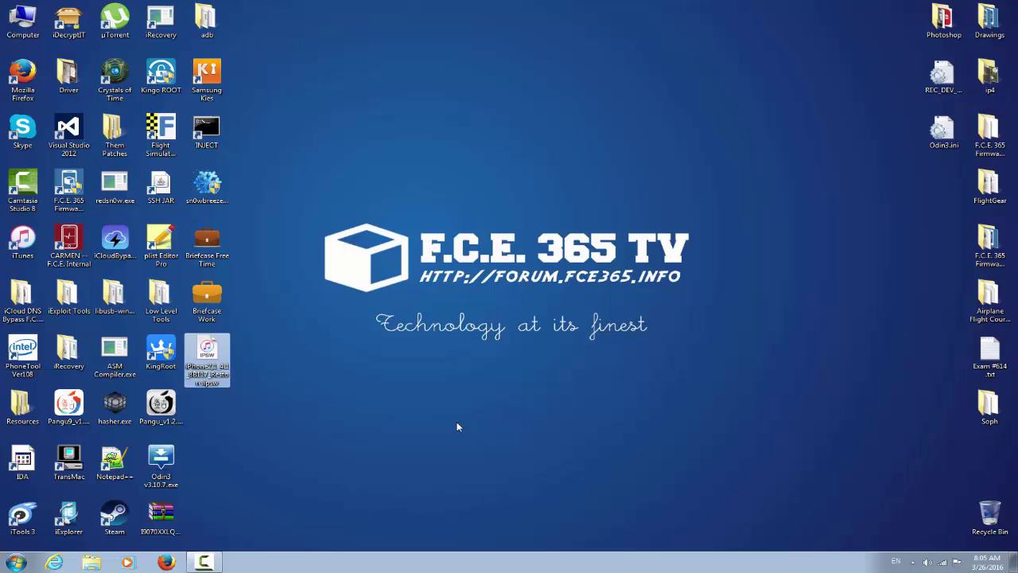
mouse_move(212, 356)
left_click(689, 228)
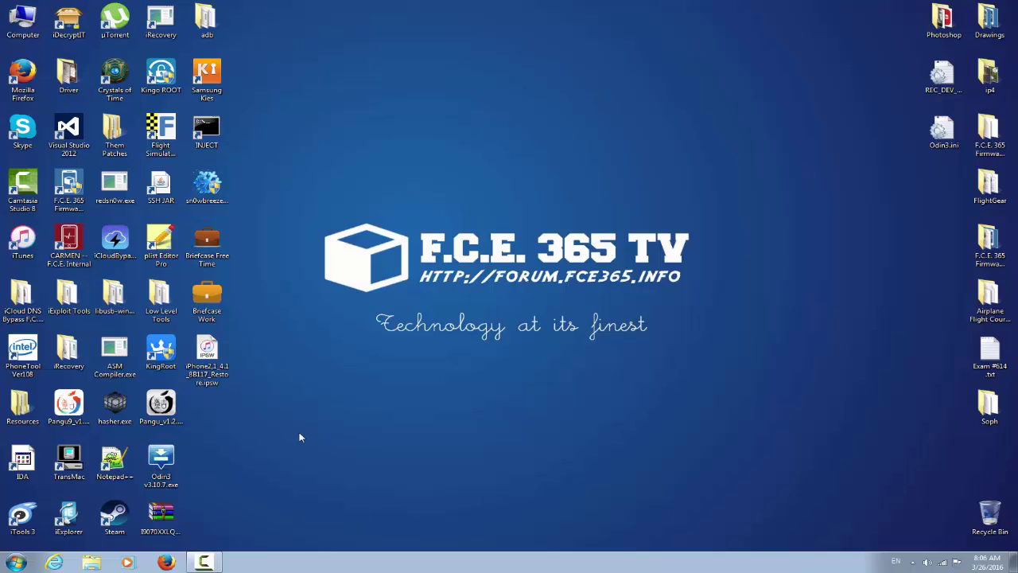
left_click(222, 374)
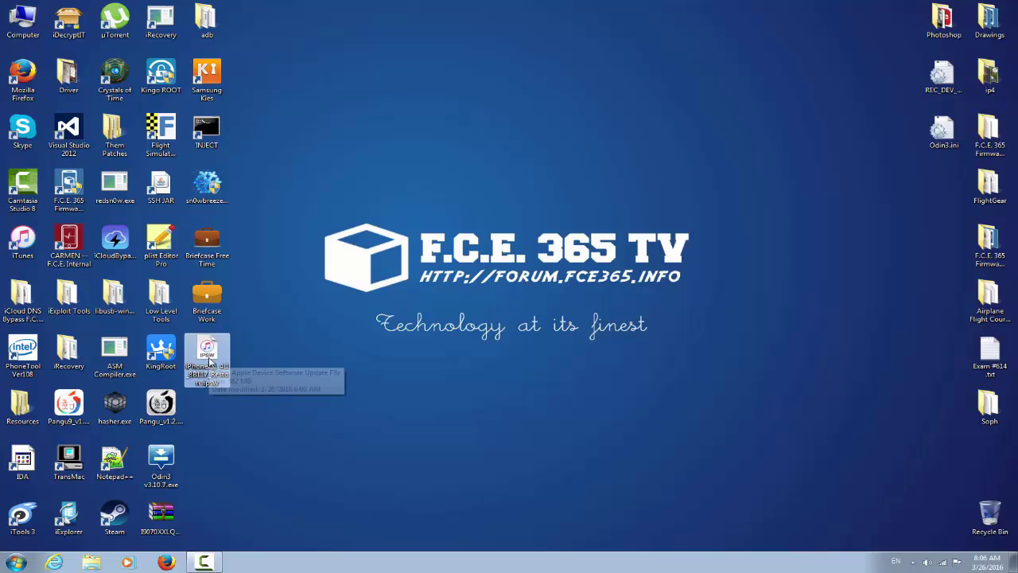
left_click(346, 254)
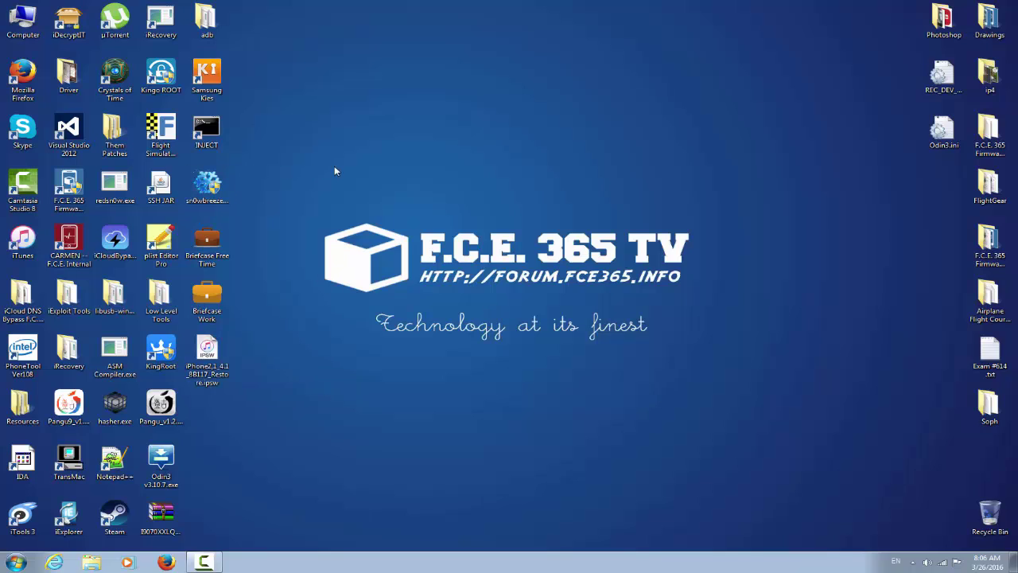
Step: Launch sn0wbreeze, accept the disclaimer, and load the iPhone 4.1 IPSW
left_click(207, 184)
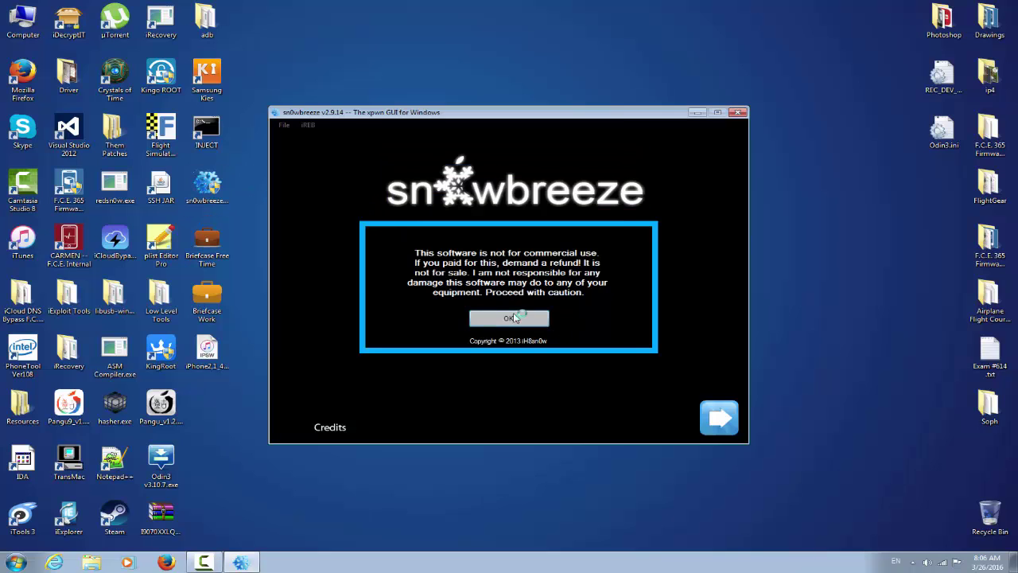
left_click(510, 318)
left_click(719, 418)
left_click(435, 311)
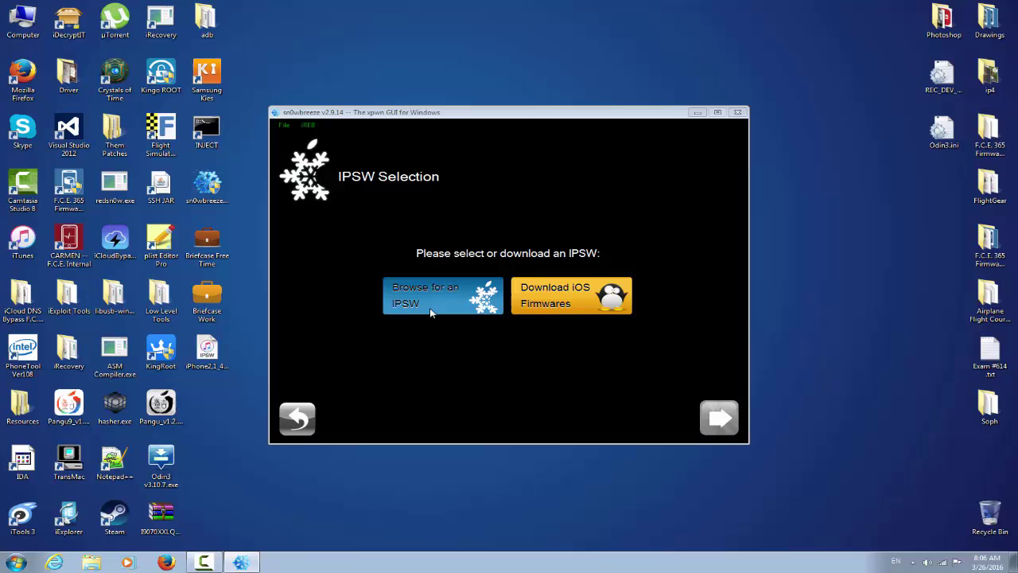
scroll(380, 240, "down", 5)
double_click(746, 310)
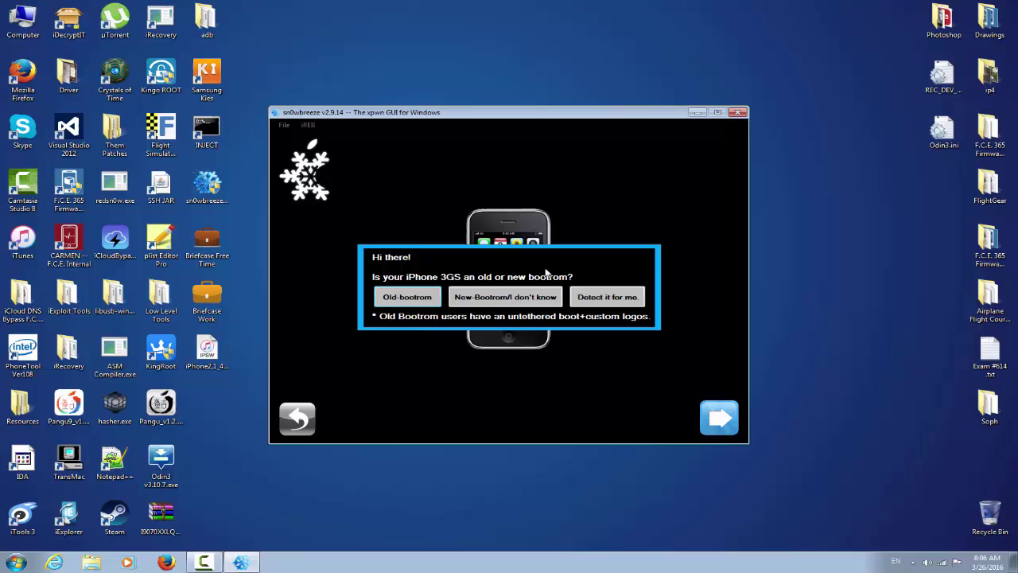
Step: Detect the bootrom as NEW, cancel the DFU instructions, and close sn0wbreeze
left_click(621, 302)
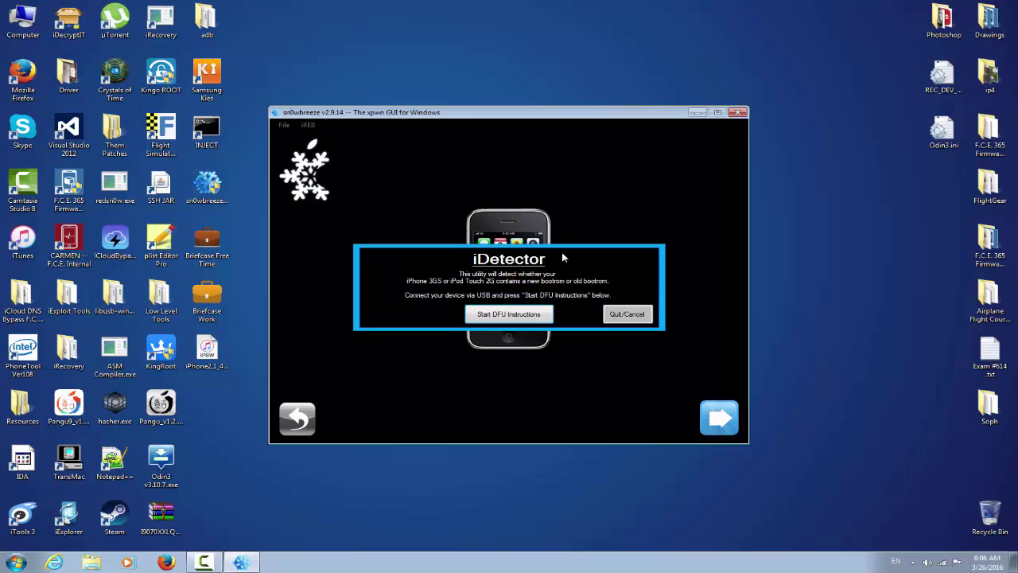
left_click(534, 313)
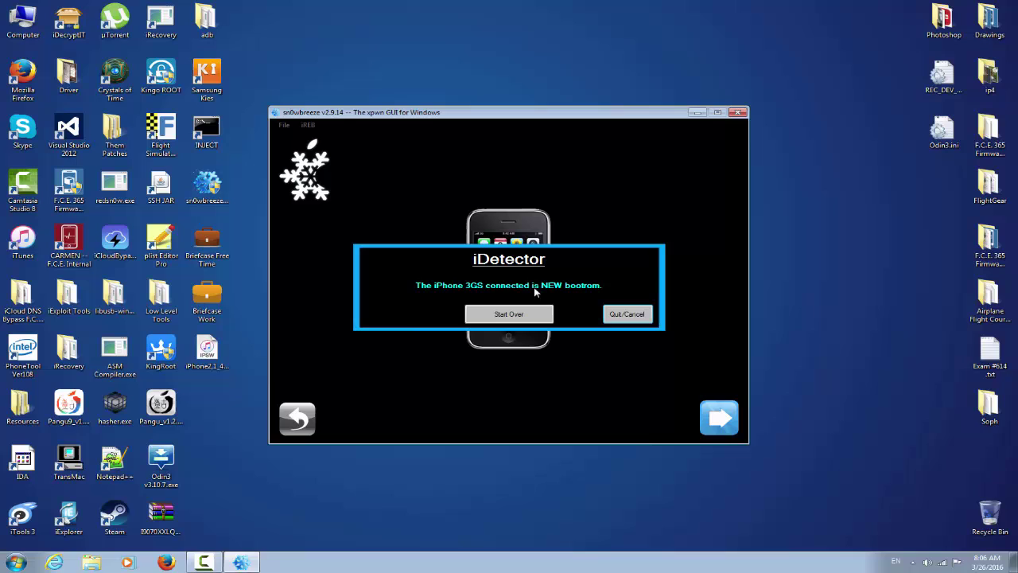
left_click(619, 315)
left_click(738, 113)
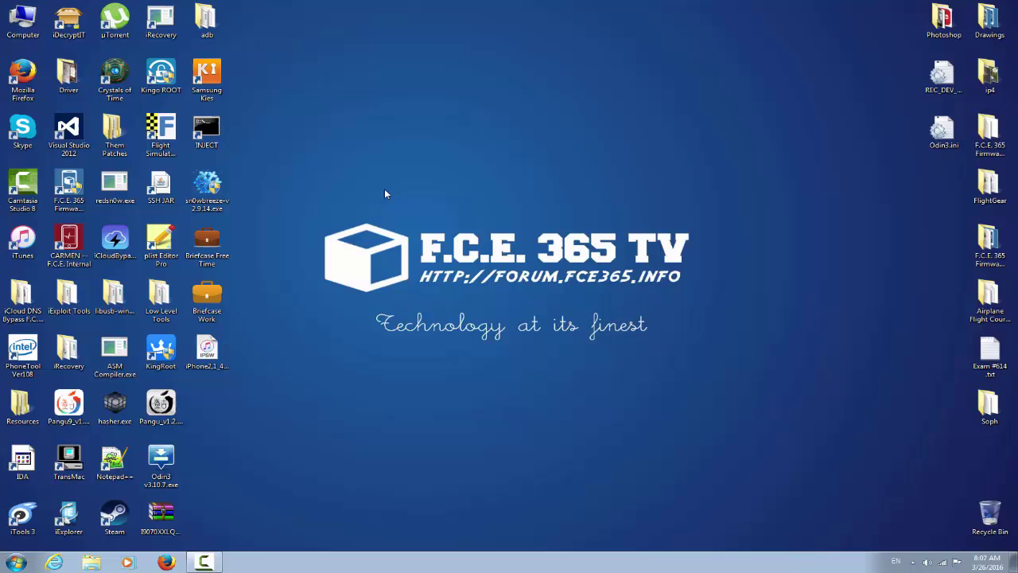
Step: Launch iRecovery and redsn0w, allowing both past the security warning
double_click(161, 20)
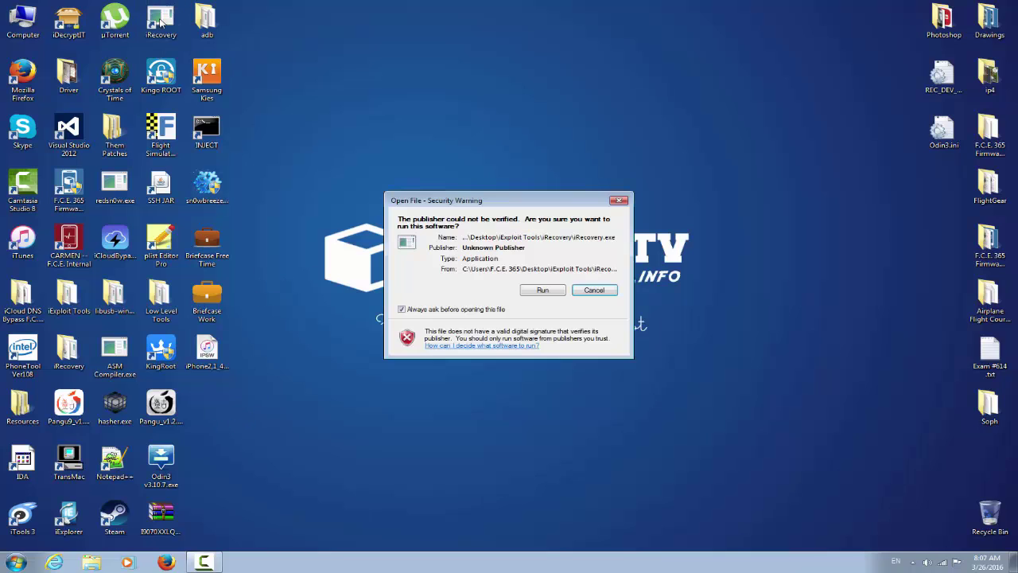
left_click(537, 291)
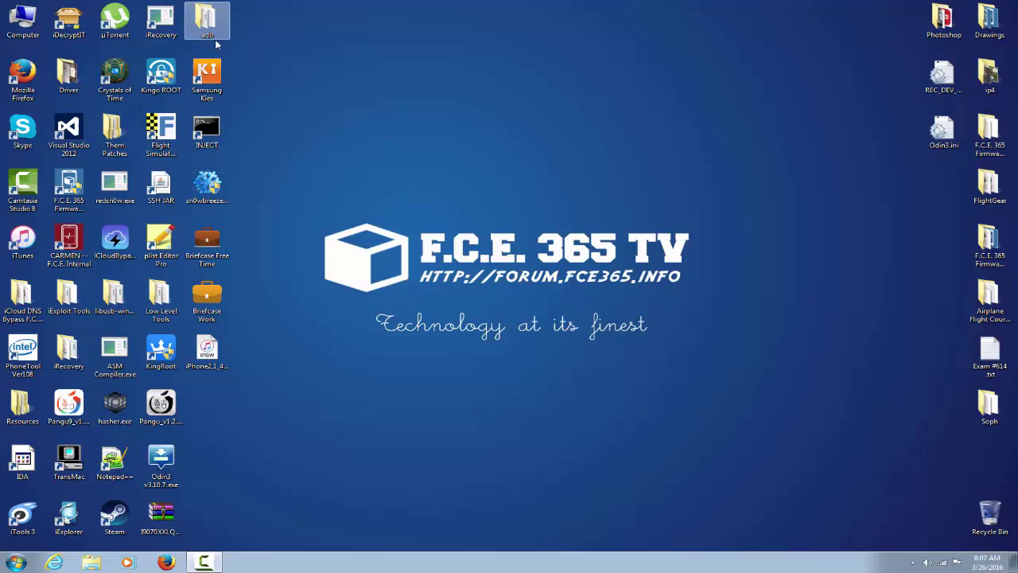
double_click(114, 185)
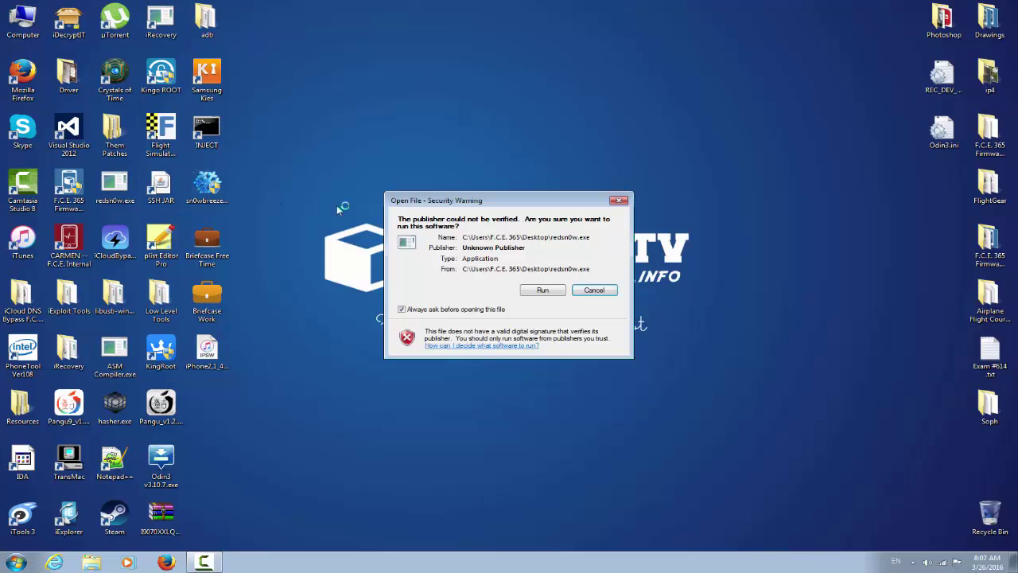
left_click(544, 290)
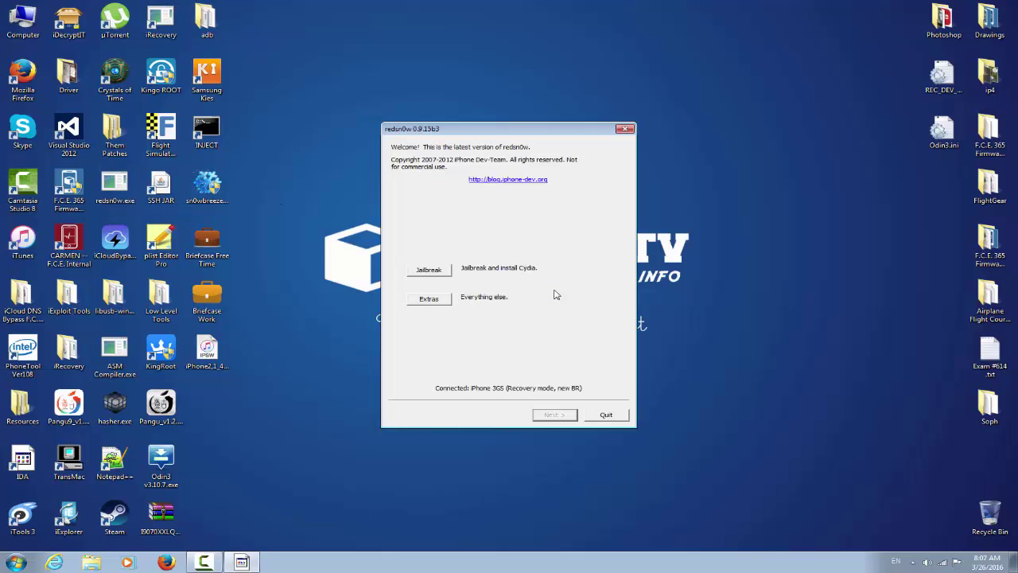
Step: Run Extras > Recovery fix to detect the iPhone 3GS, then quit redsn0w
left_click(437, 304)
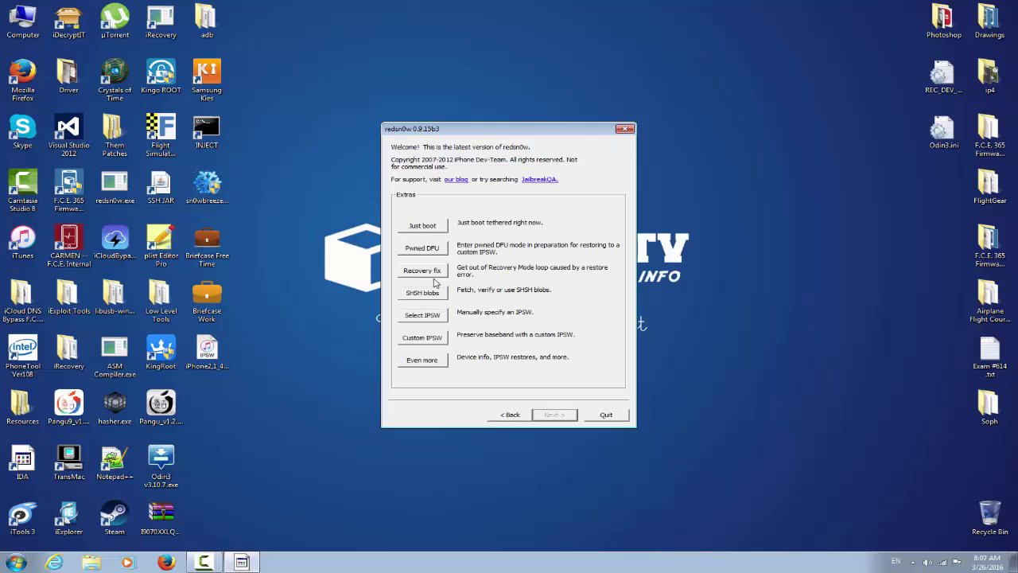
left_click(434, 279)
left_click(513, 414)
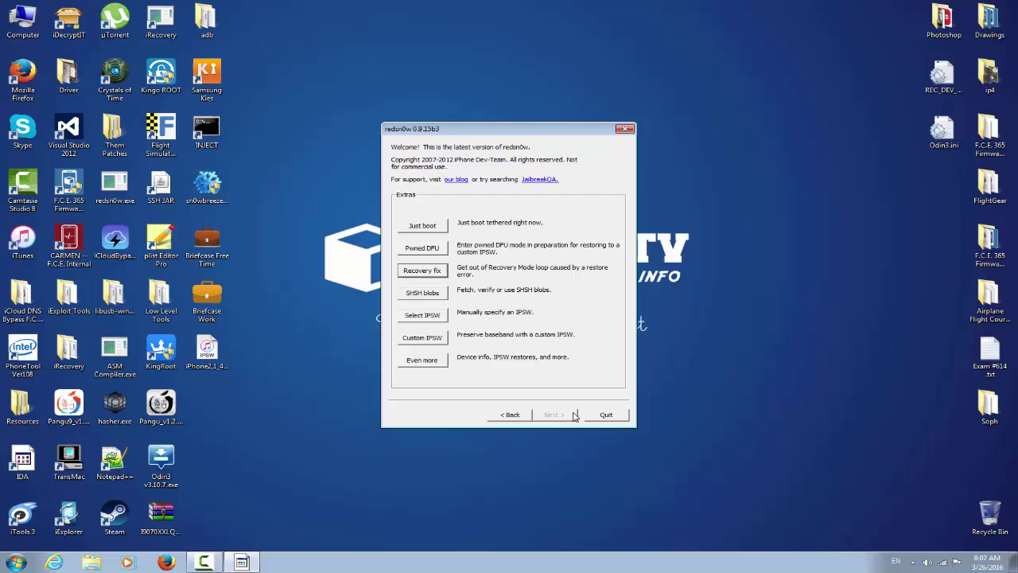
left_click(606, 414)
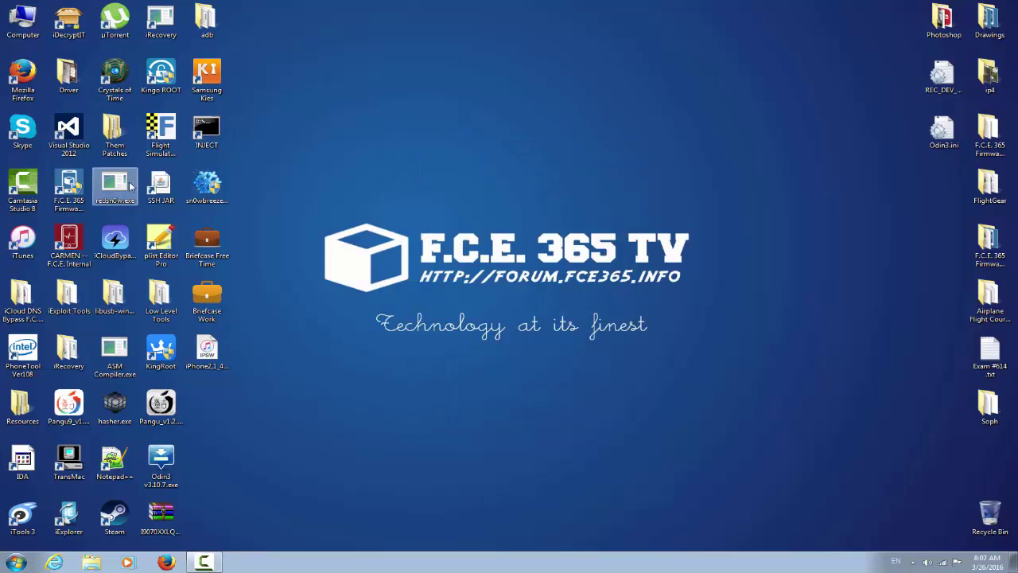
Step: Use F.C.E. 365 Firmware Manager's Tools section to exit the iPhone from Recovery mode
double_click(68, 184)
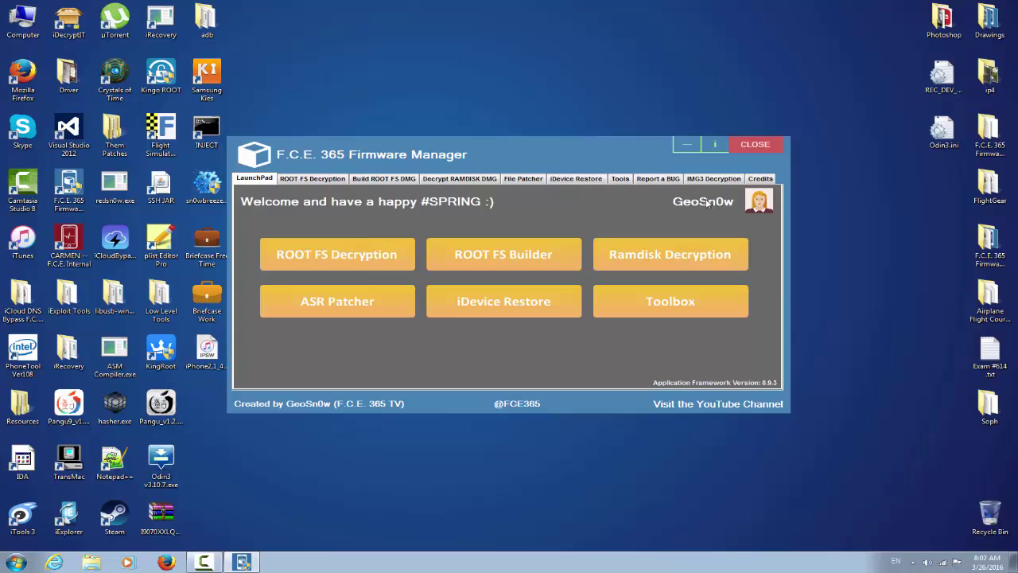
left_click(697, 178)
left_click(658, 178)
left_click(620, 178)
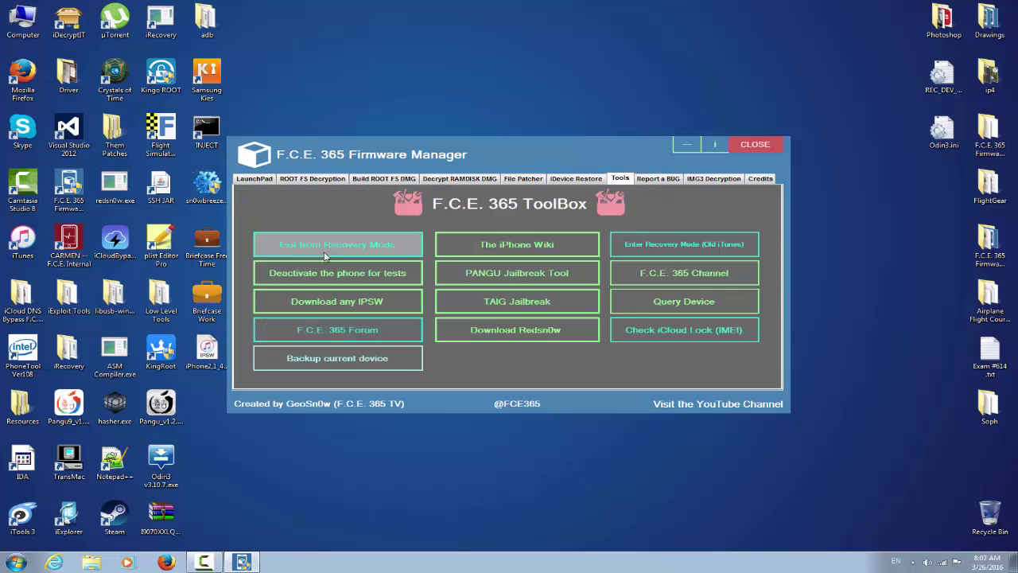
left_click(367, 243)
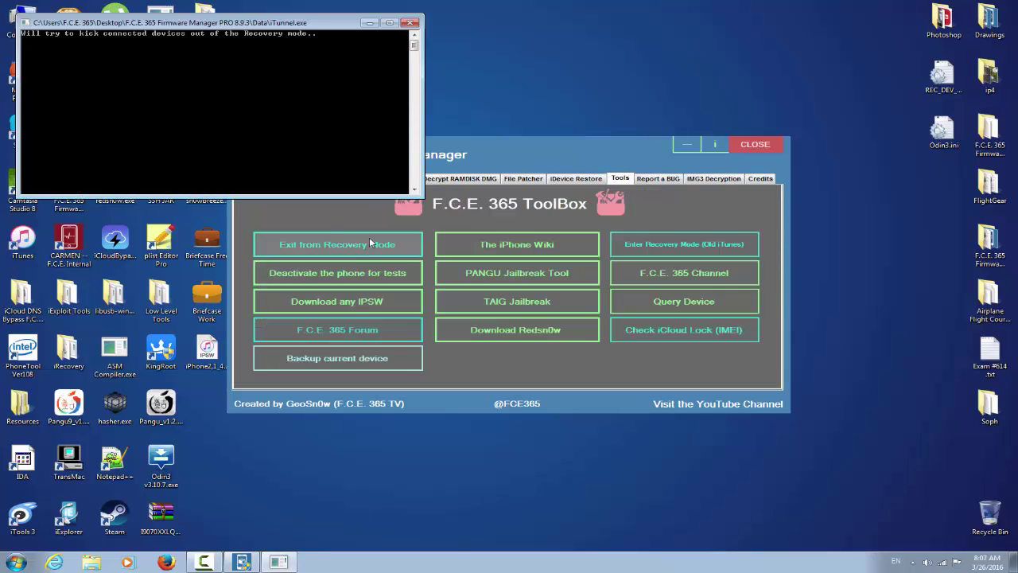
Step: Close the iTunnel console and Firmware Manager, then select iTunes on the desktop
left_click(414, 24)
left_click(768, 147)
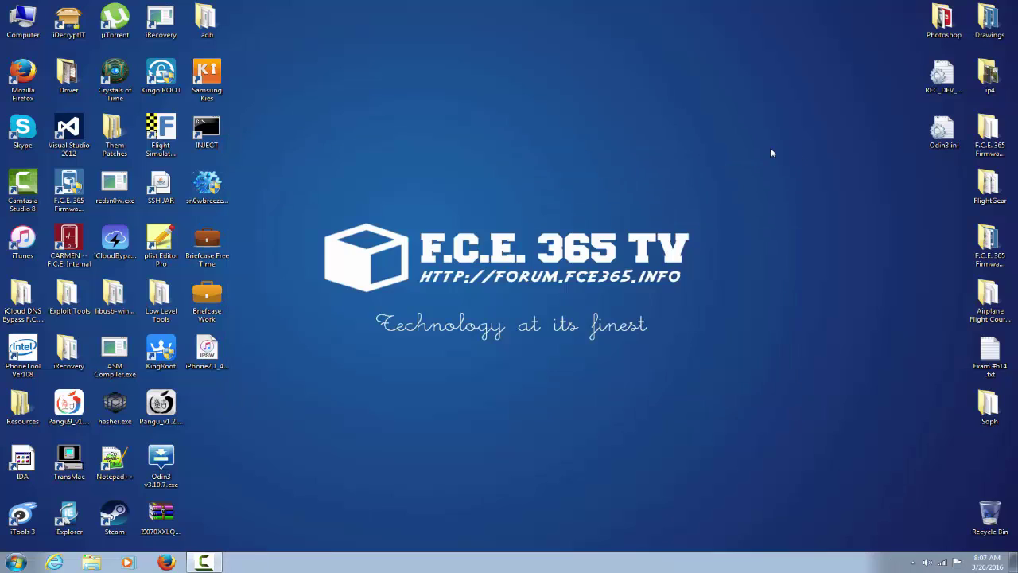
left_click(22, 240)
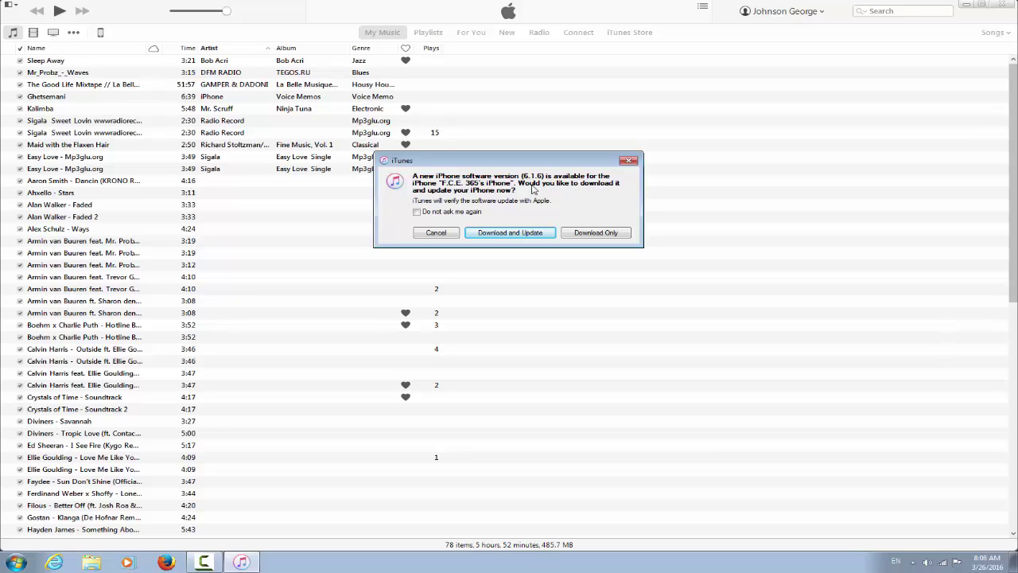
Step: Decline the 6.1.6 update and start a custom restore from the iPhone's summary page
left_click(450, 233)
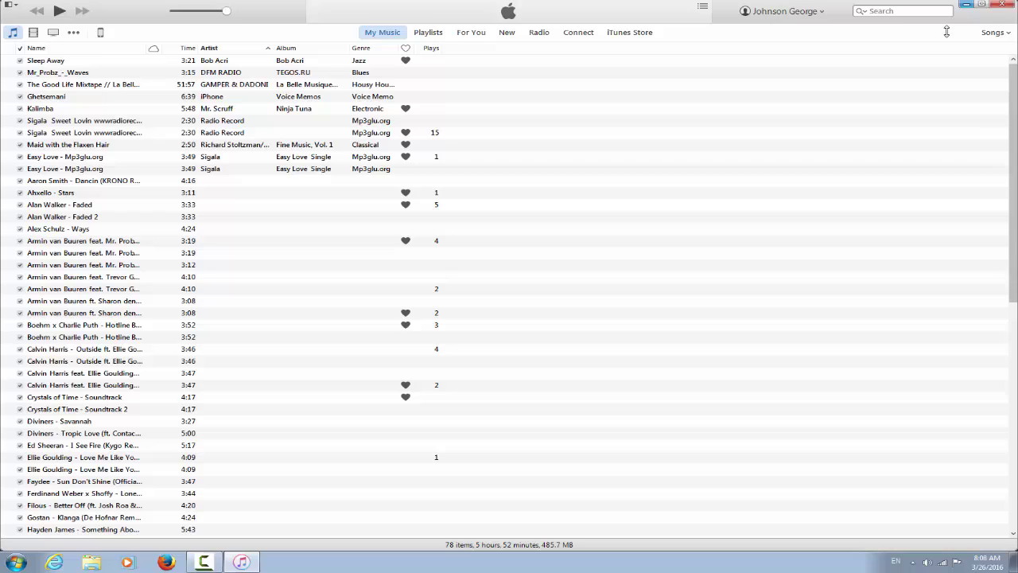
left_click(101, 33)
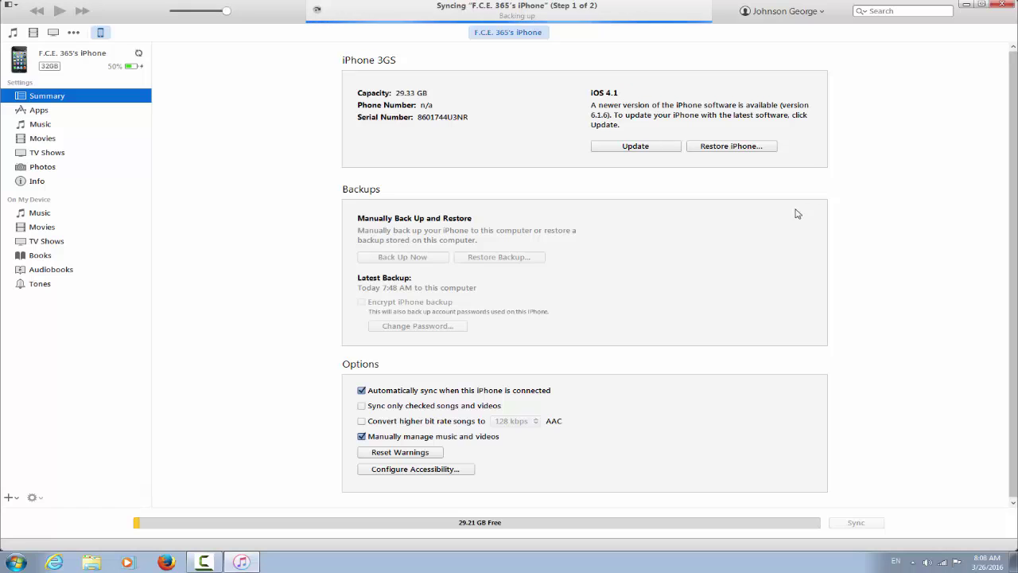
left_click(756, 153, "shift")
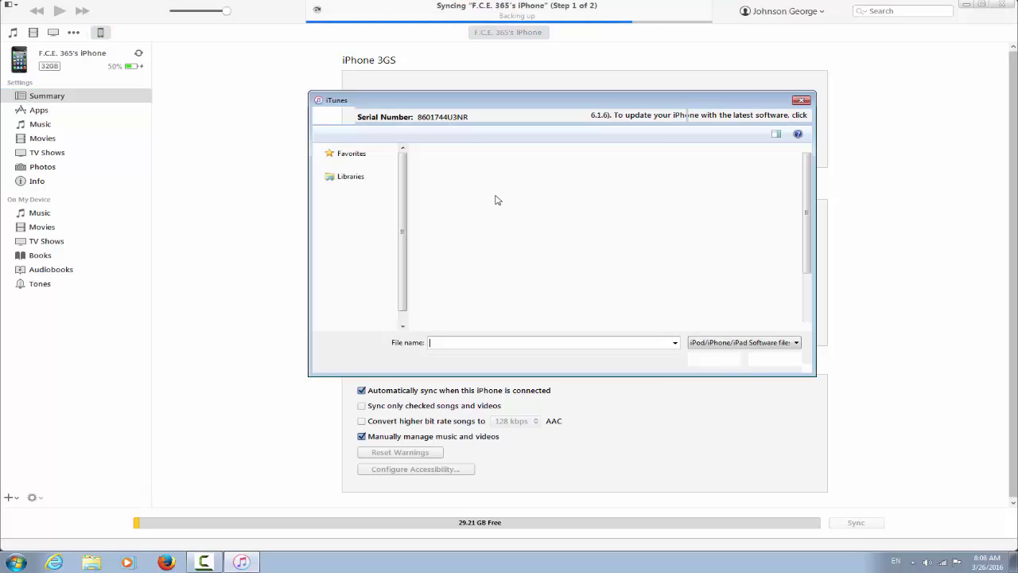
Step: Restore the iPhone from iPhone2,1_4.1_8B117_Restore.ipsw, then dismiss the resulting error 2009
left_click(355, 164)
scroll(676, 238, "down", 5)
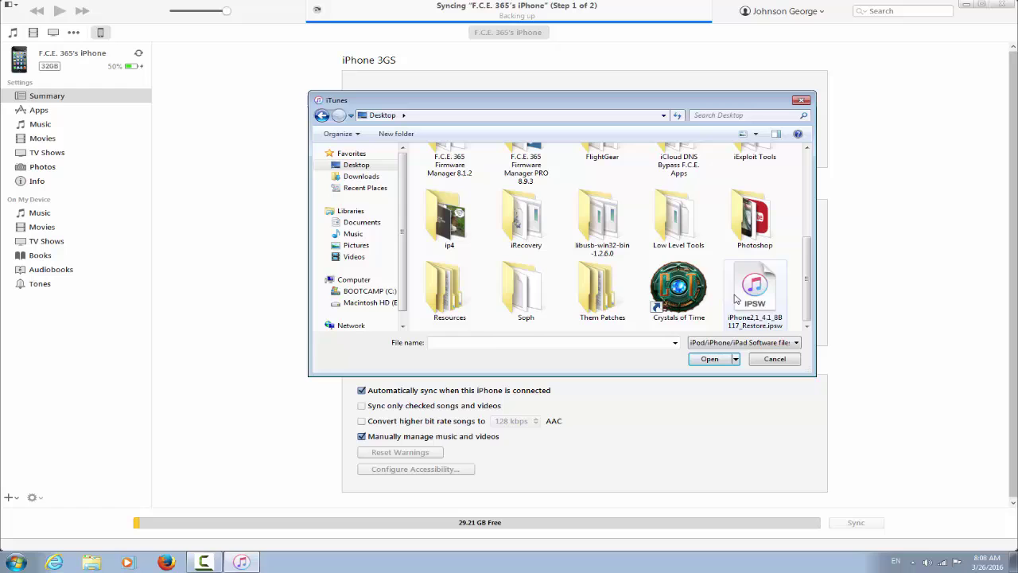
left_click(759, 284)
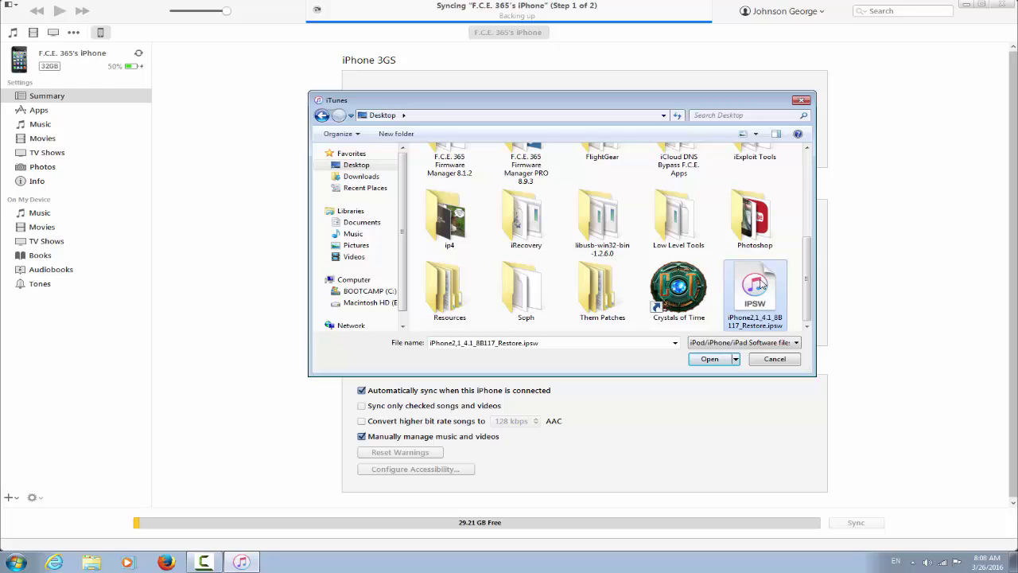
double_click(760, 284)
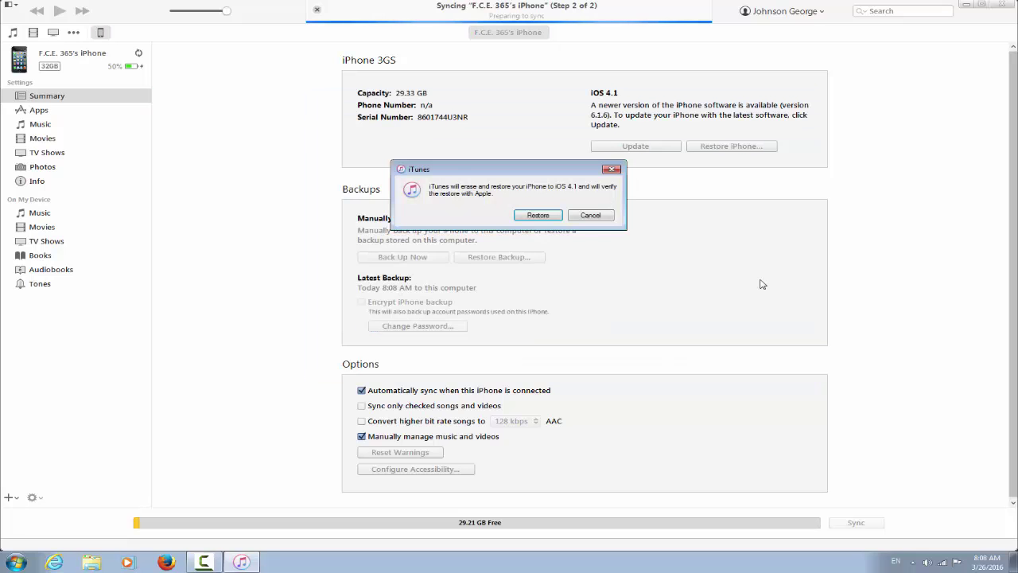
left_click(538, 213)
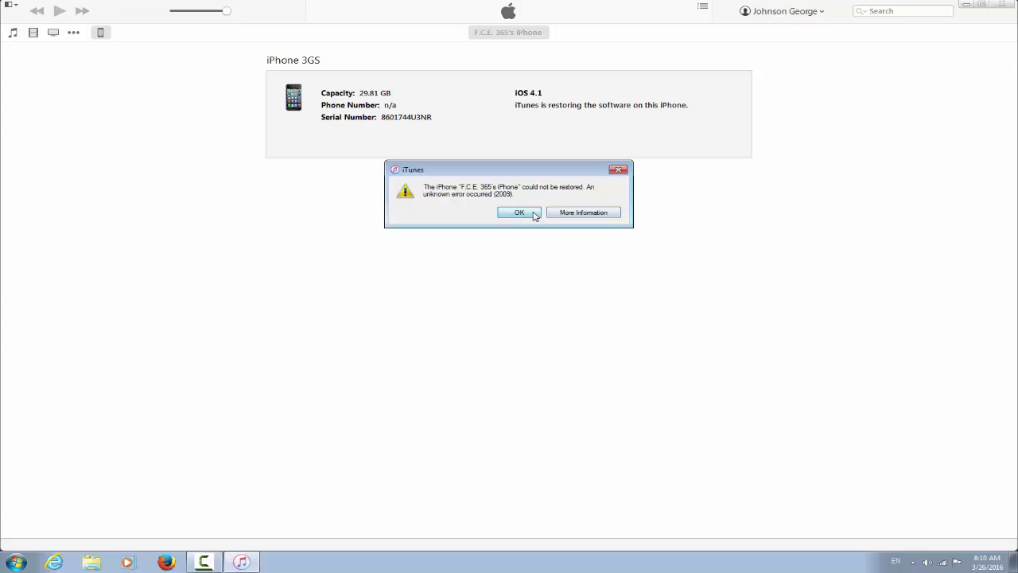
left_click(534, 214)
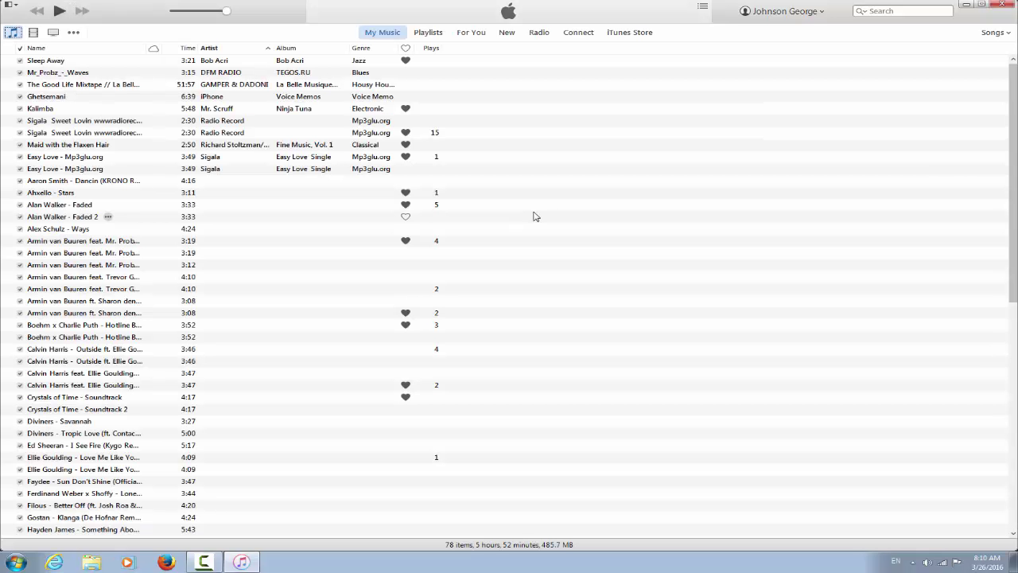
Step: Close iTunes and select the iOS 4.1 restore file on the desktop
left_click(1003, 5)
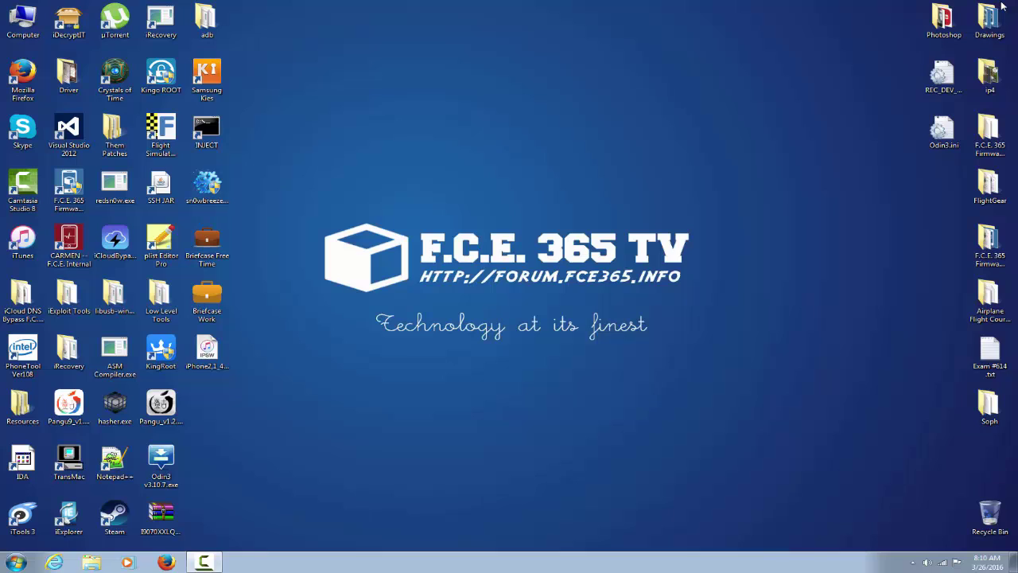
left_click(206, 350)
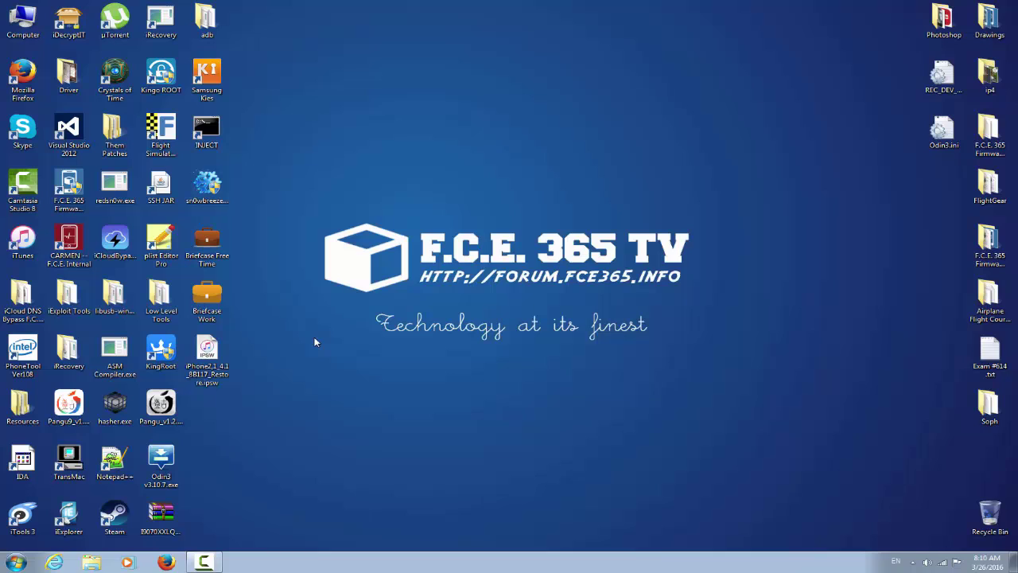
Step: Launch redsn0w past the security warning and reach the SHSH blob tools under Extras
double_click(114, 186)
left_click(578, 294)
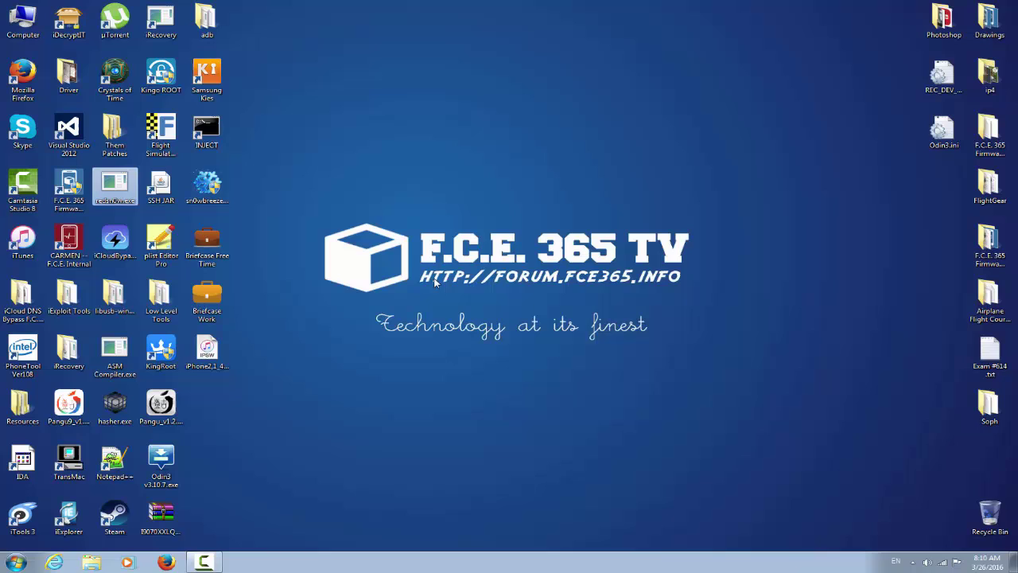
double_click(114, 186)
left_click(540, 292)
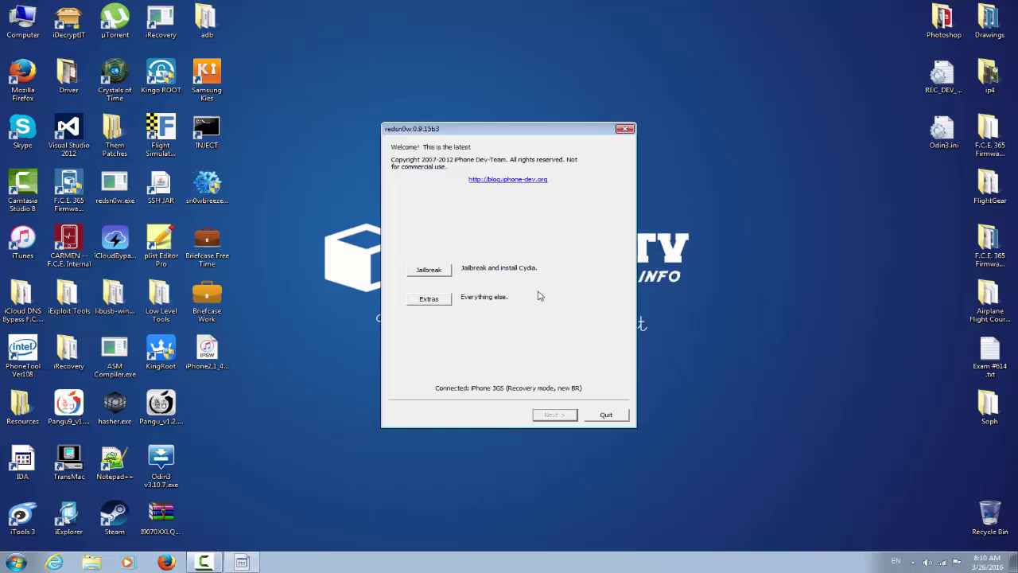
left_click(444, 299)
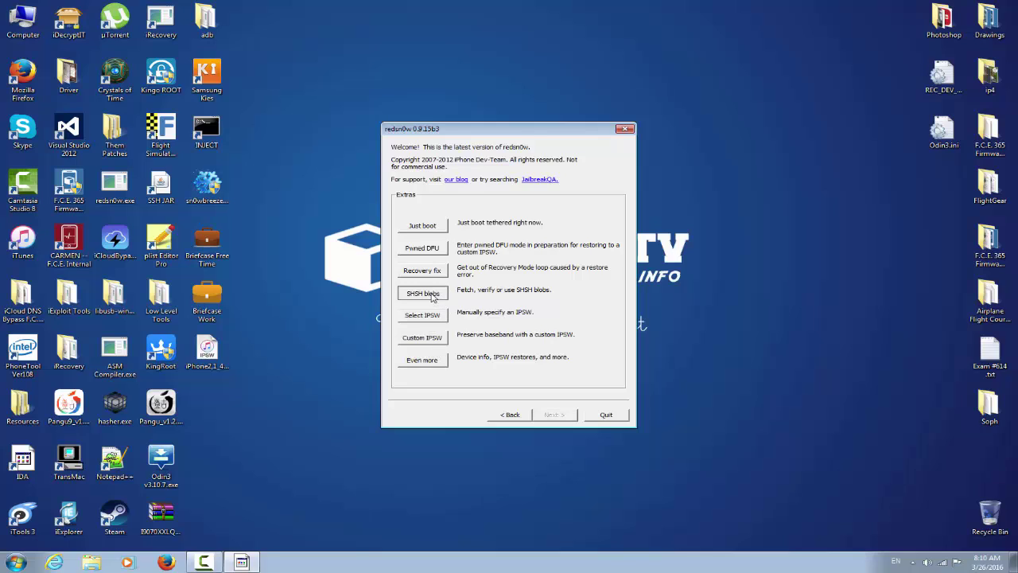
left_click(432, 294)
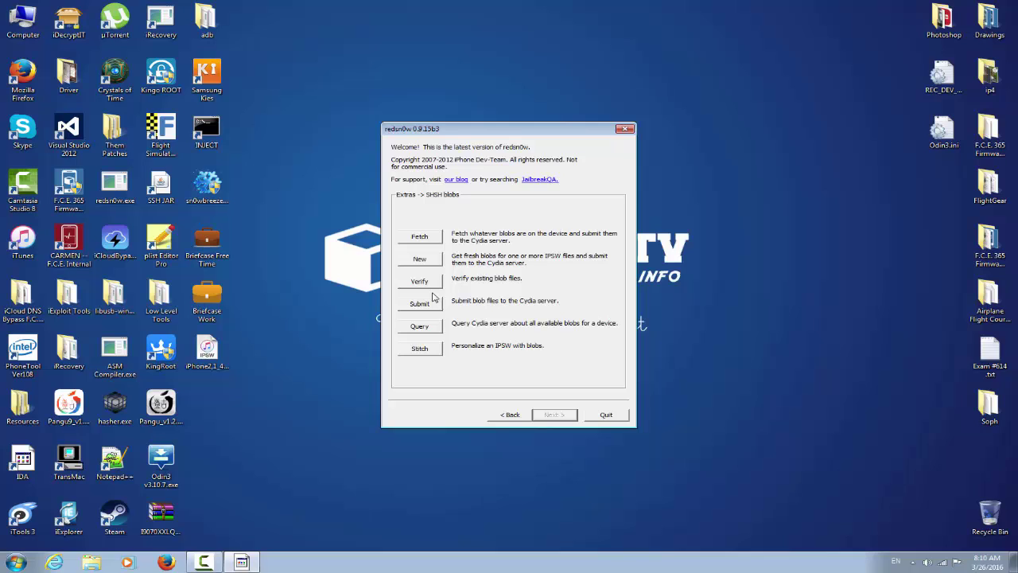
Step: Fetch new SHSH blobs for the iPhone2,1 4.1 IPSW, submit 19 to Cydia, then choose Pwned DFU
left_click(420, 258)
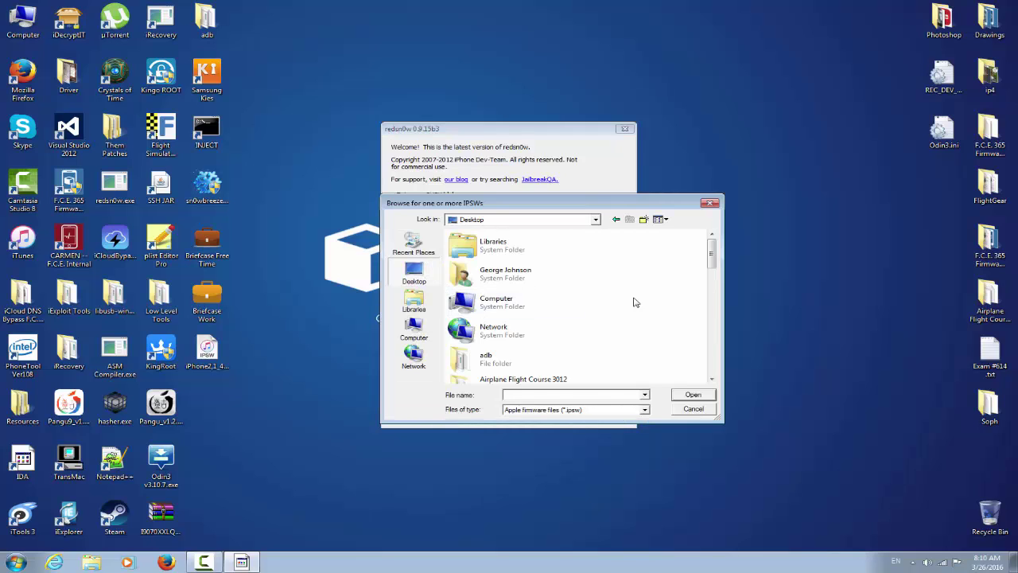
scroll(648, 304, "down", 2)
left_click_drag(712, 283, 716, 358)
double_click(529, 371)
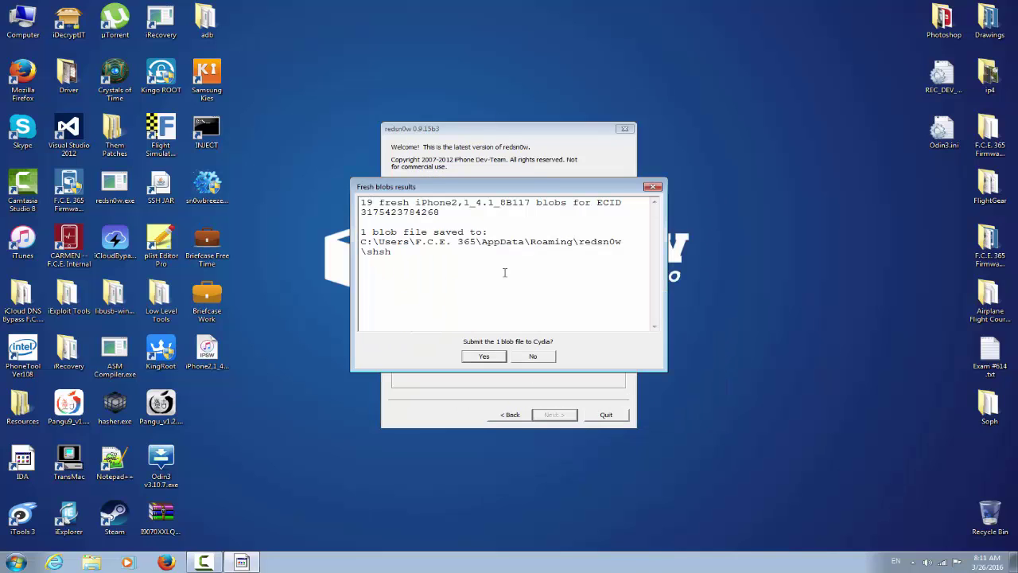
left_click(487, 357)
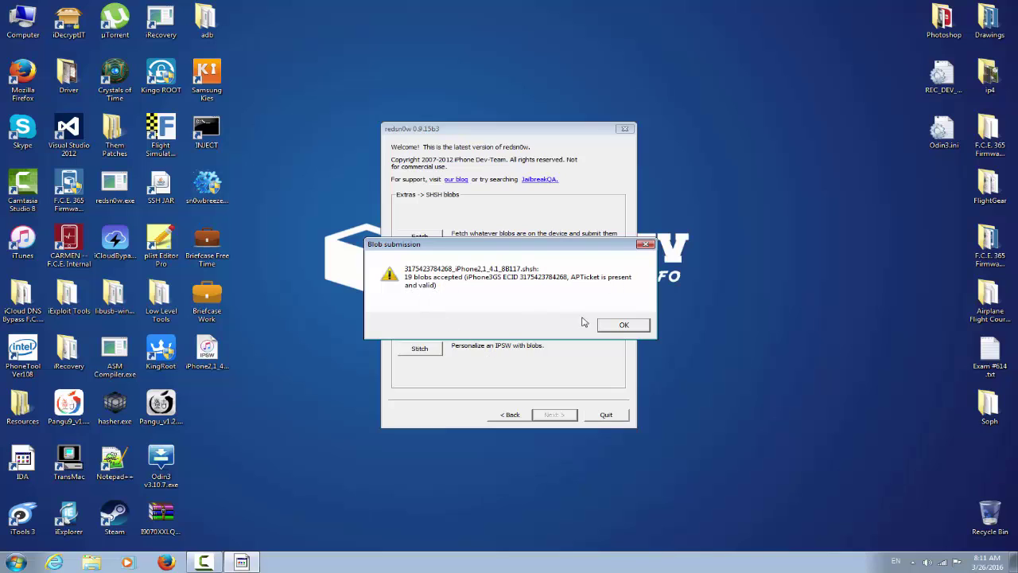
left_click(610, 327)
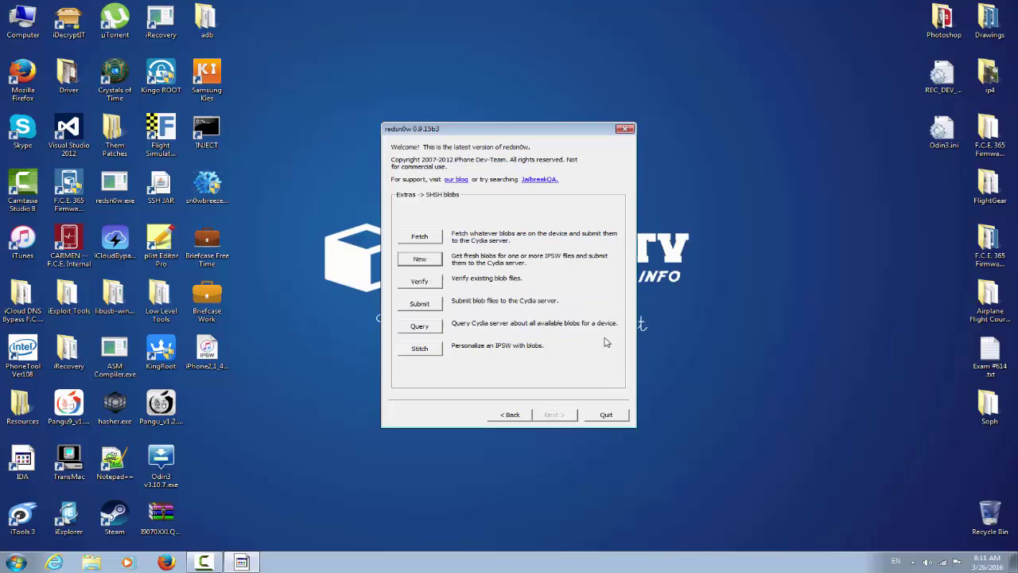
left_click(511, 416)
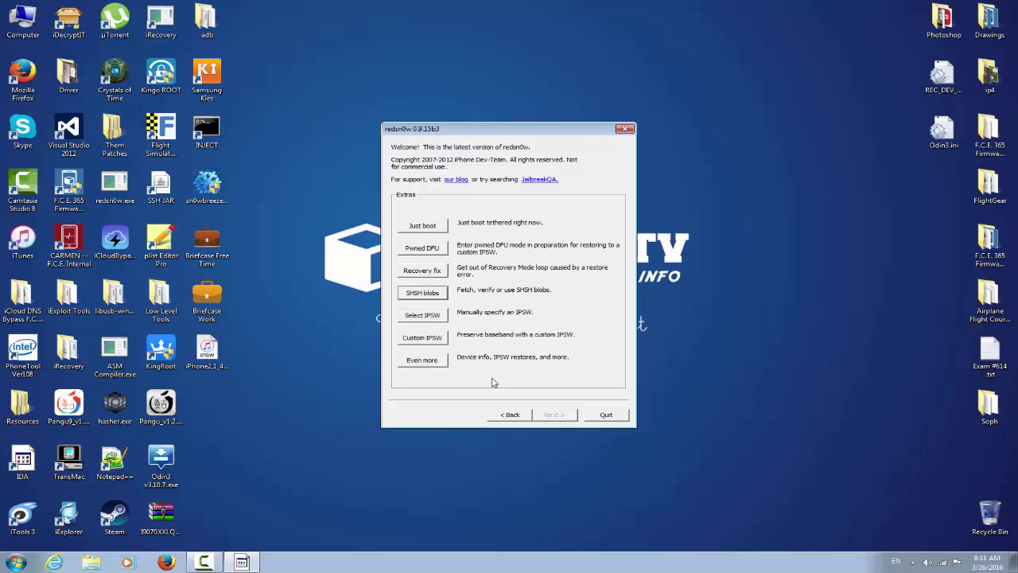
left_click(429, 248)
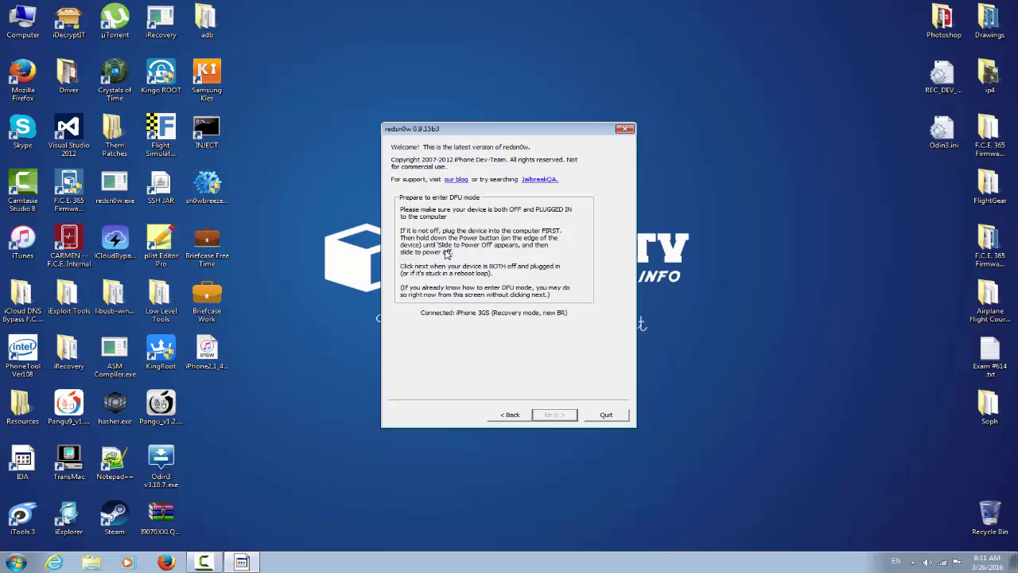
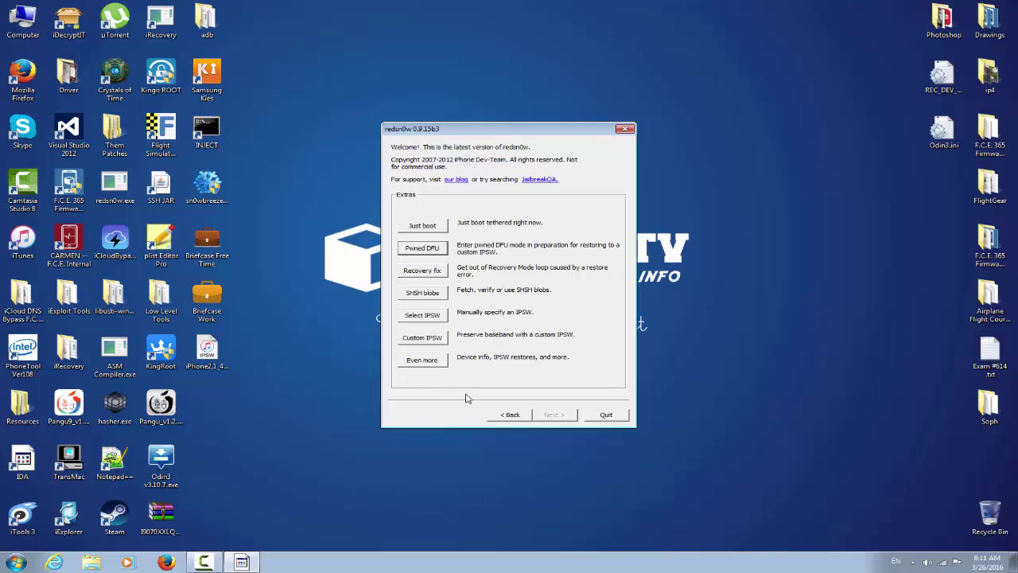
Step: Under Even more > Restore, load the iPhone2,1 iOS 4.1 restore IPSW from the Desktop
left_click(437, 365)
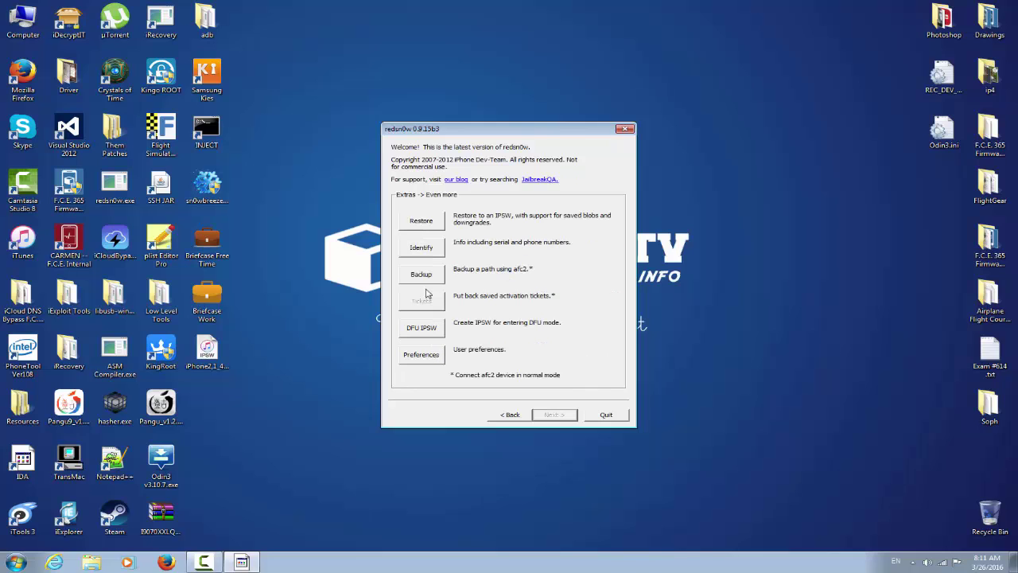
left_click(436, 223)
left_click(427, 252)
scroll(514, 327, "down", 5)
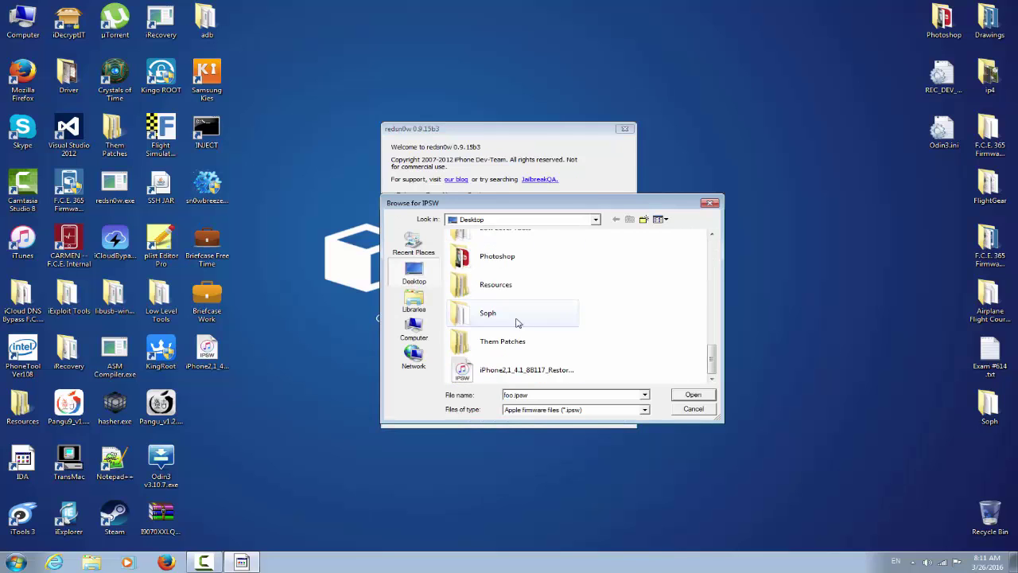
left_click(525, 369)
double_click(525, 369)
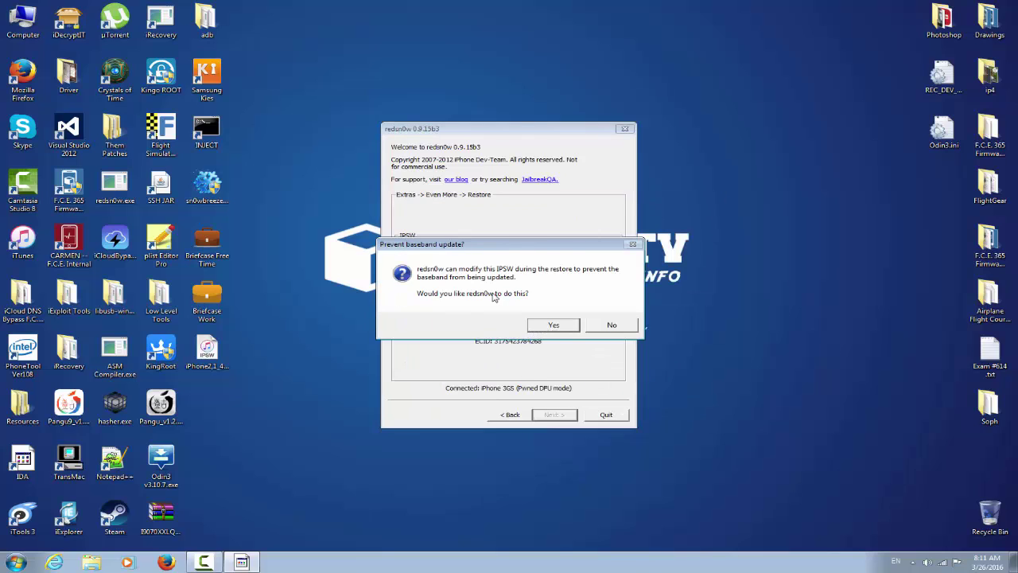
Step: Answer Yes to prevent the baseband update, then move the restore progress window higher up
left_click(550, 325)
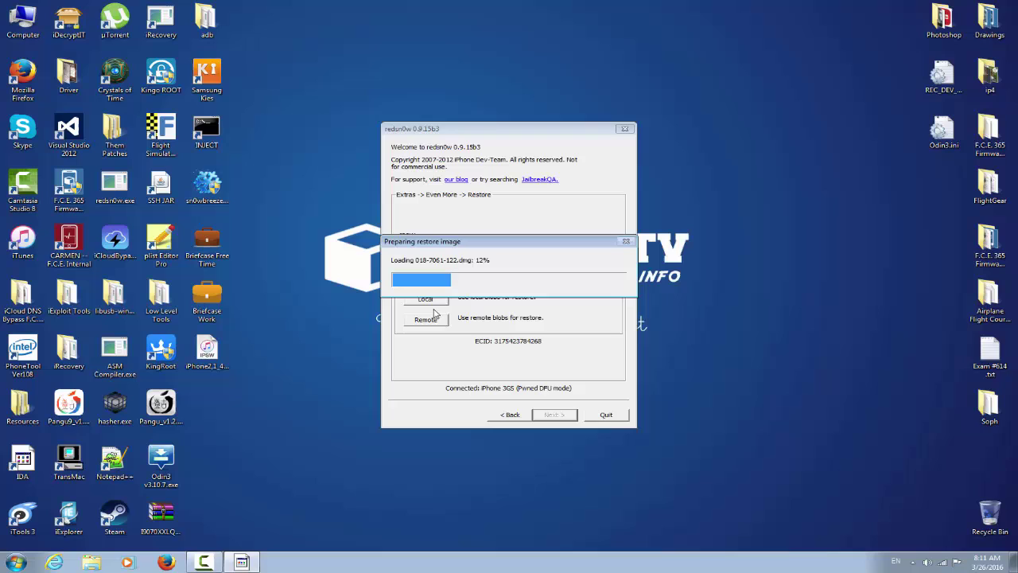
left_click_drag(465, 242, 462, 153)
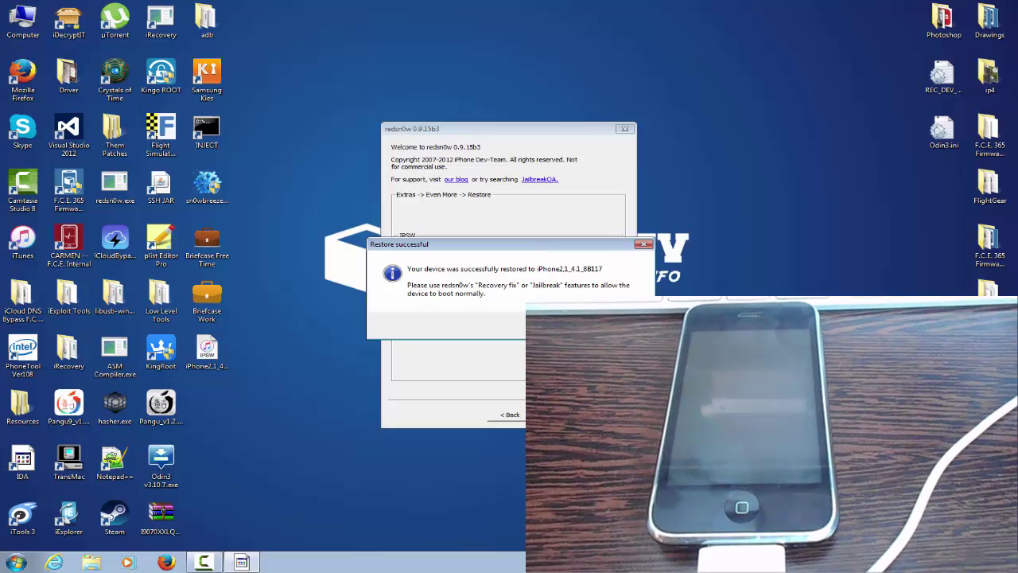
Step: Dismiss the Restore successful message with OK and close redsn0w with Alt+F4
left_click(617, 322)
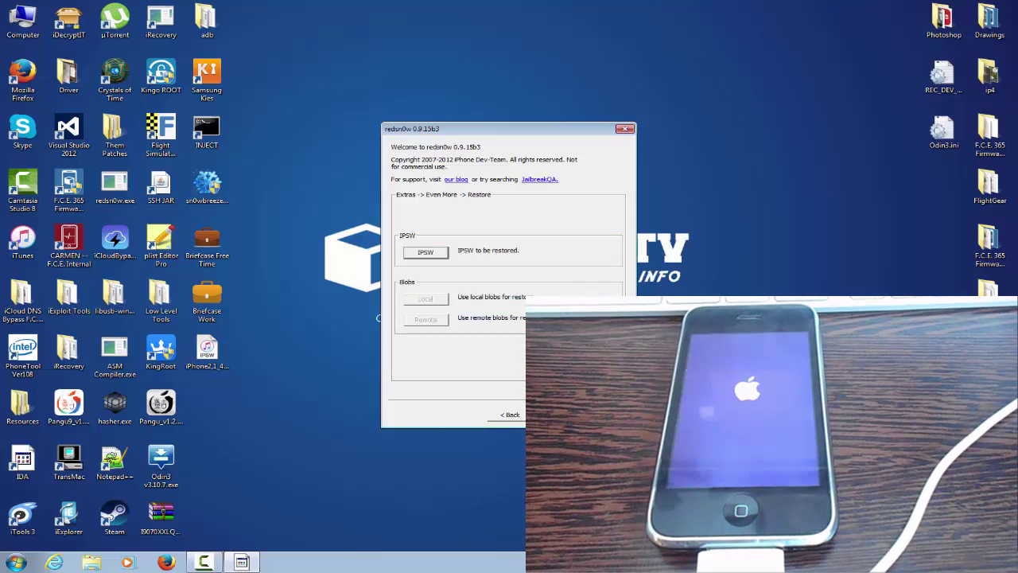
key("alt+F4")
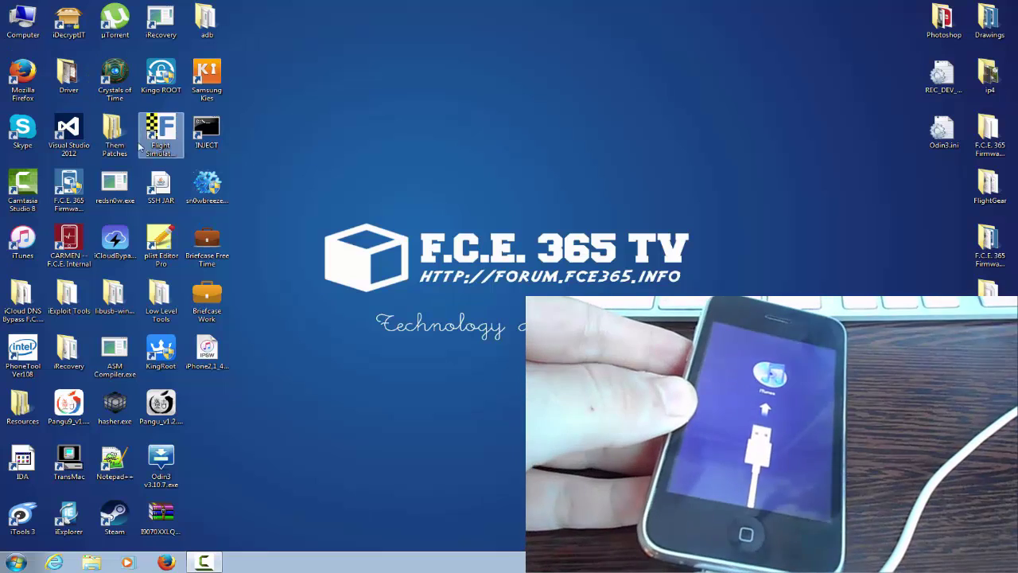
Step: Relaunch redsn0w.exe, allow it past the security warning, and start Extras > Recovery fix
left_click(119, 189)
double_click(119, 189)
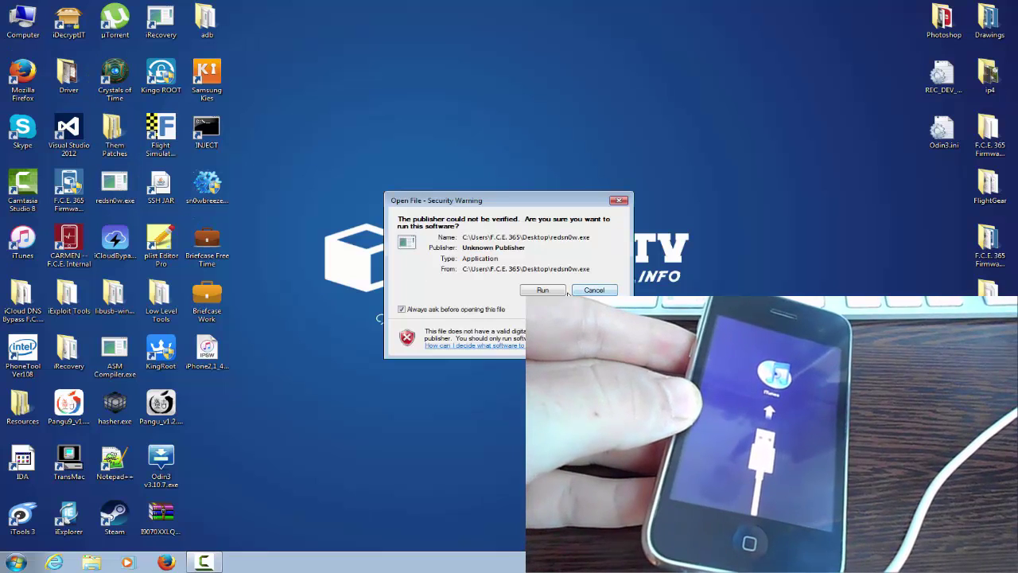
left_click(544, 291)
left_click(437, 300)
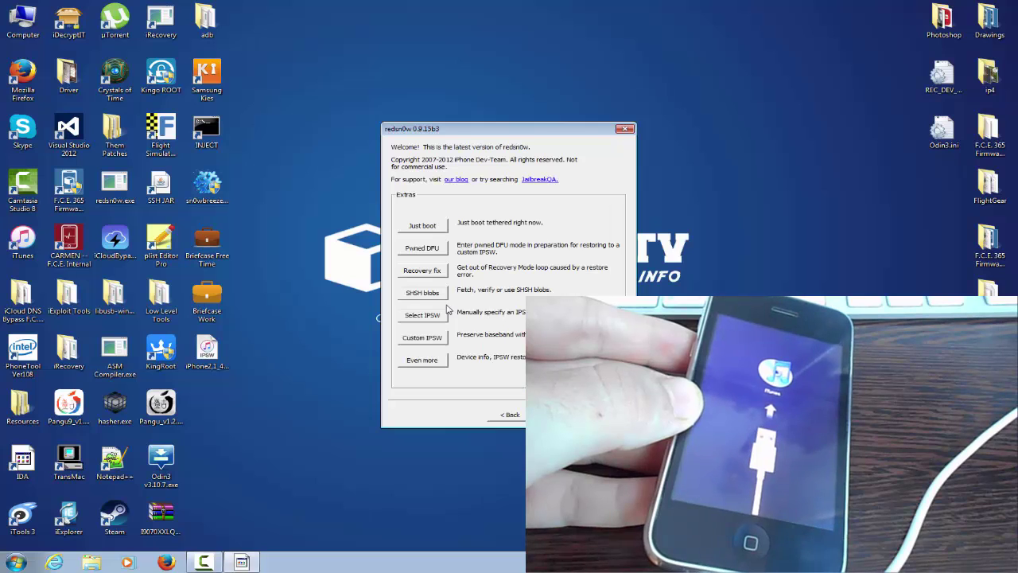
left_click(434, 273)
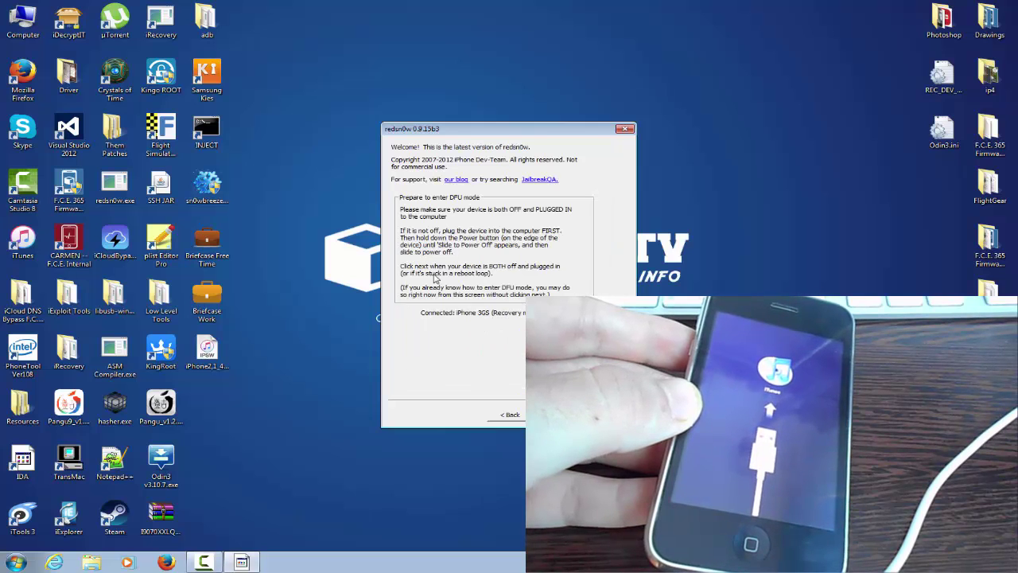
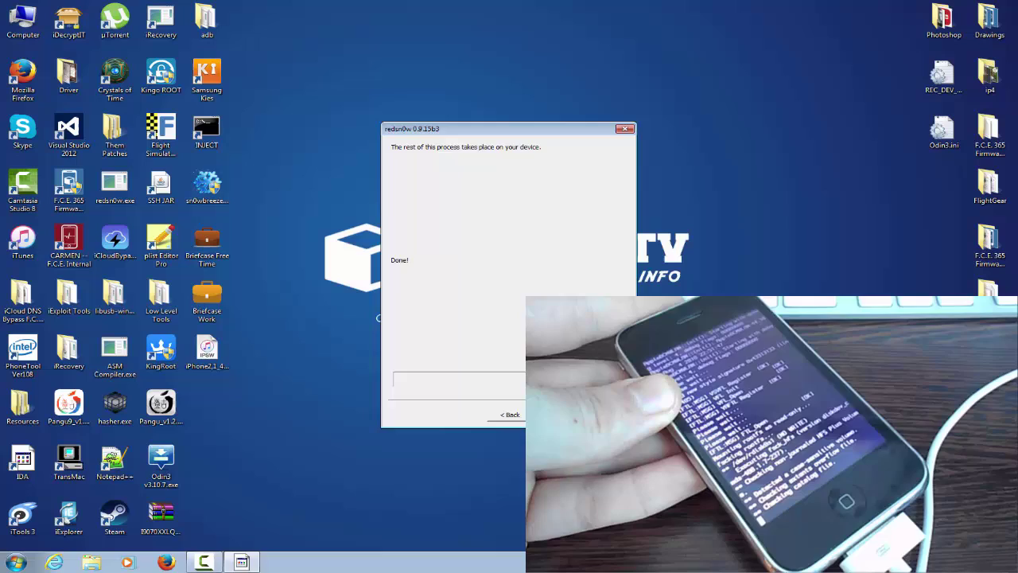
Step: Dismiss redsn0w's Done! window after the completed jailbreak
left_click(589, 414)
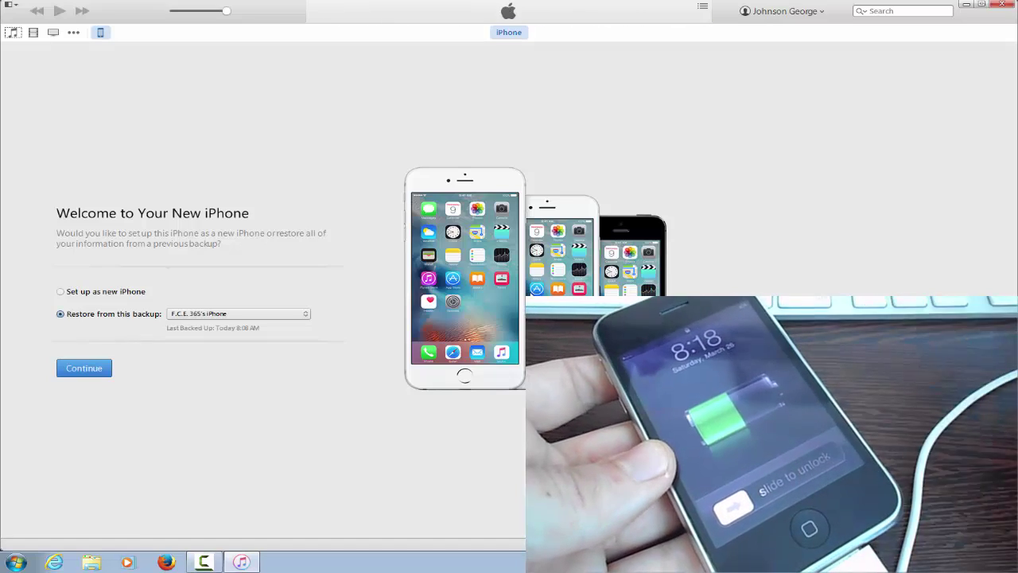
Step: Set up the iPhone as new, check iOS 4.1 on its Summary page, then quit iTunes
left_click(70, 293)
left_click(81, 369)
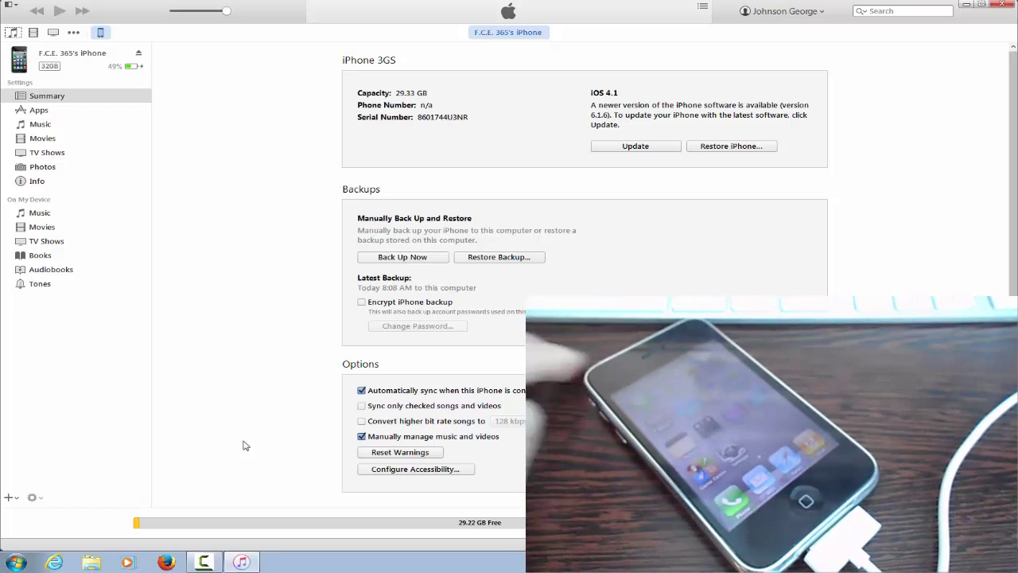
left_click(999, 6)
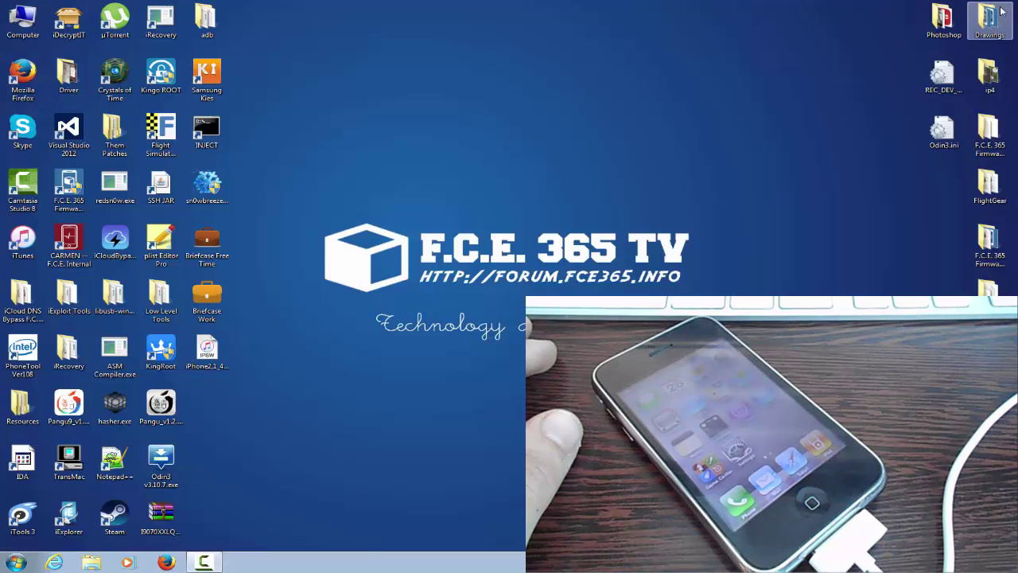